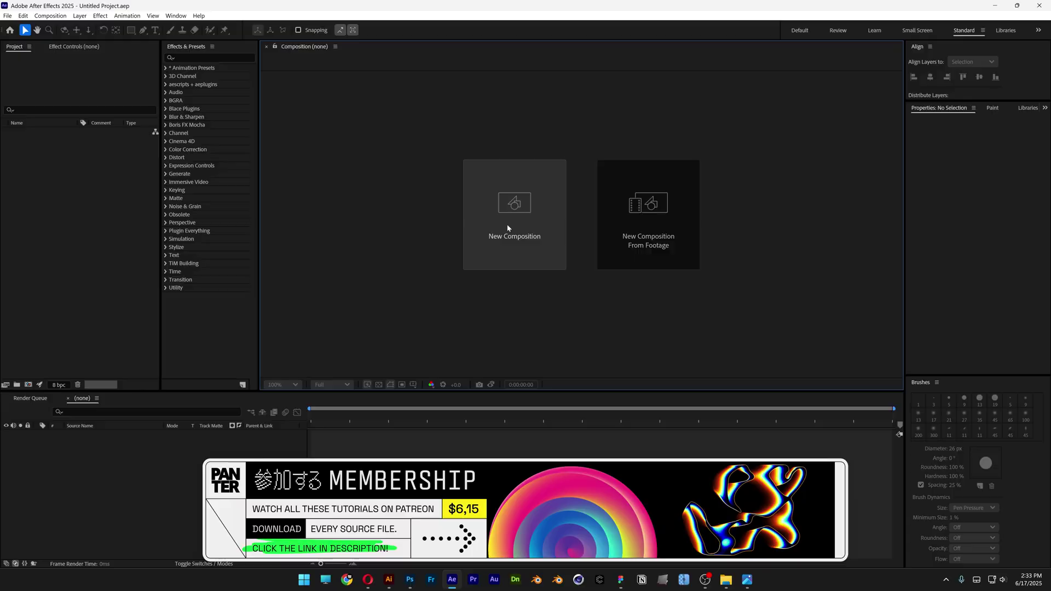
Step: Create 'Final Comp' at 1920x1080, 30 fps, 8 seconds, and drag the grass photo in
click(507, 228)
text(Final )
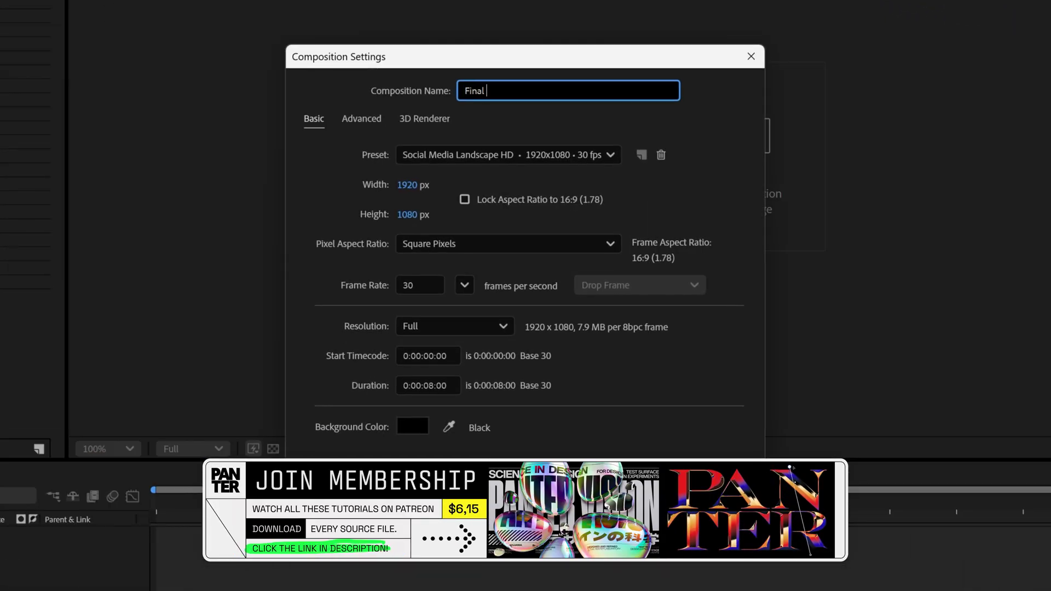
text(Comp)
click(554, 155)
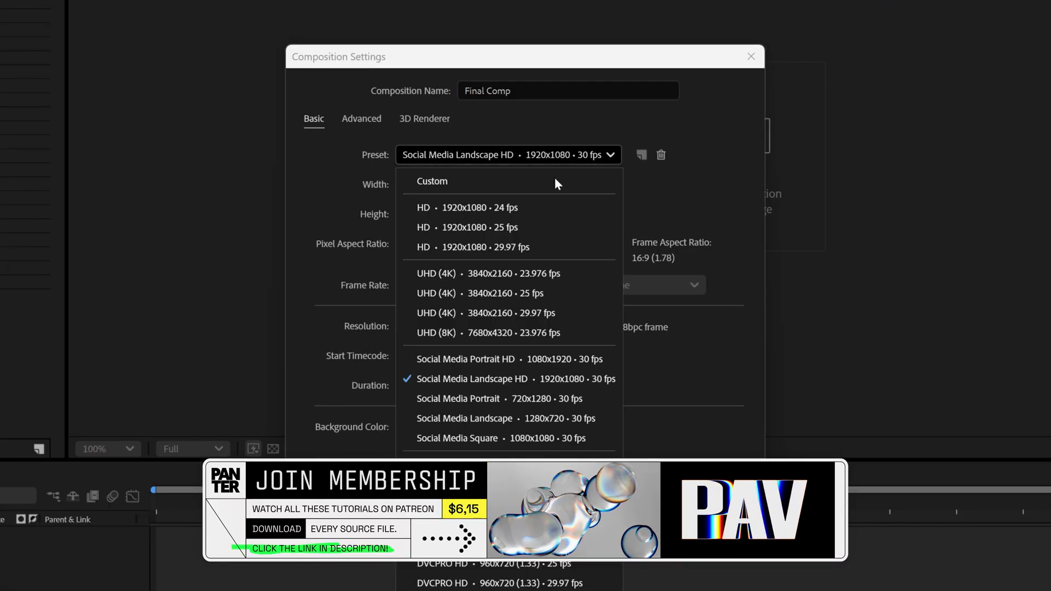
click(602, 381)
click(407, 384)
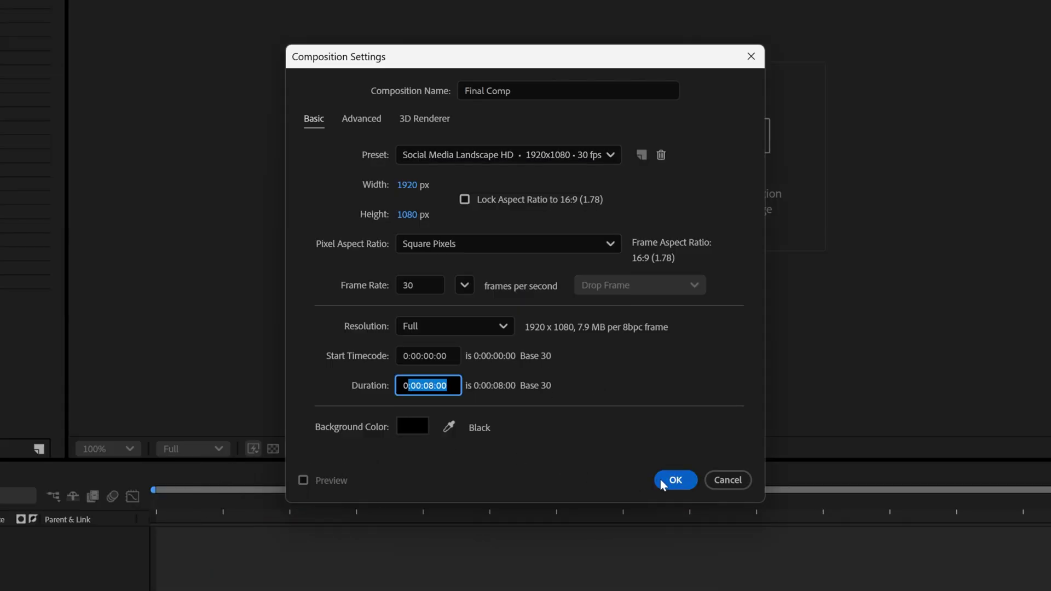
click(662, 481)
drag(761, 119, 143, 506)
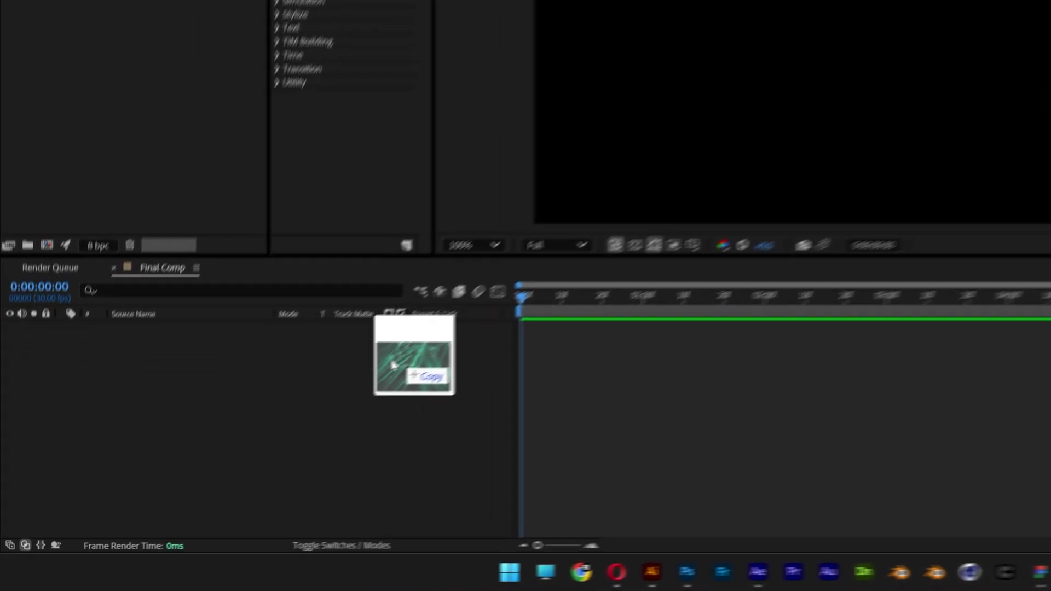
Step: Add the grass photo as a layer and fit it to the composition frame
drag(393, 365, 340, 393)
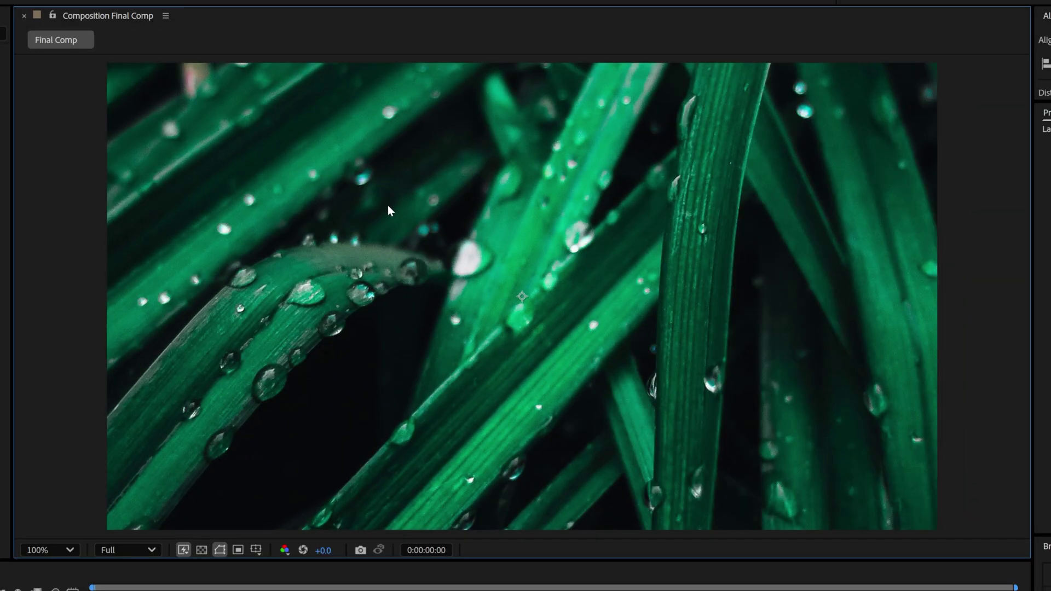
right_click(389, 208)
mouse_move(483, 282)
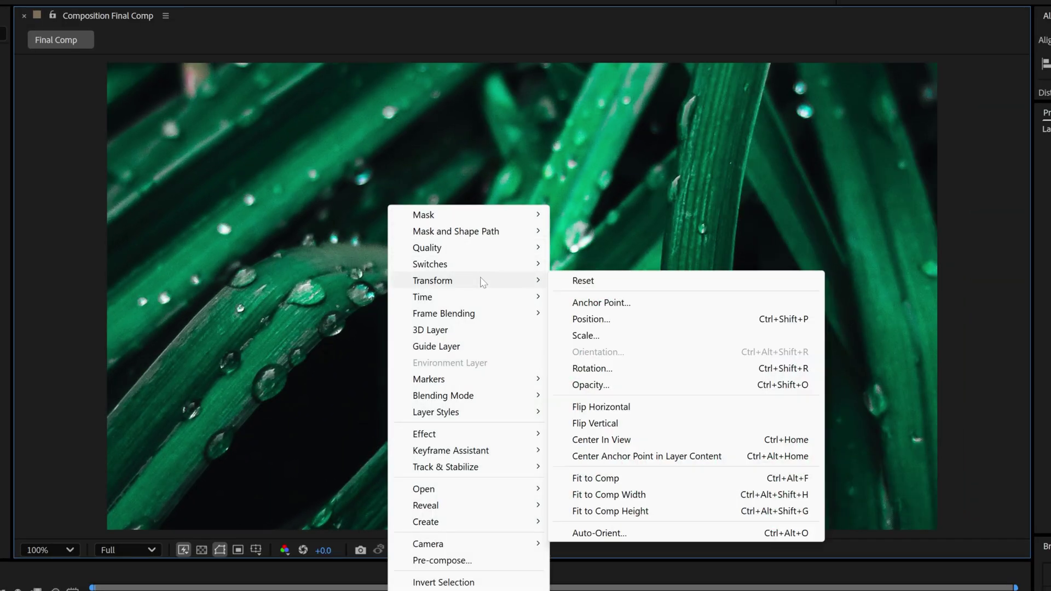
click(633, 479)
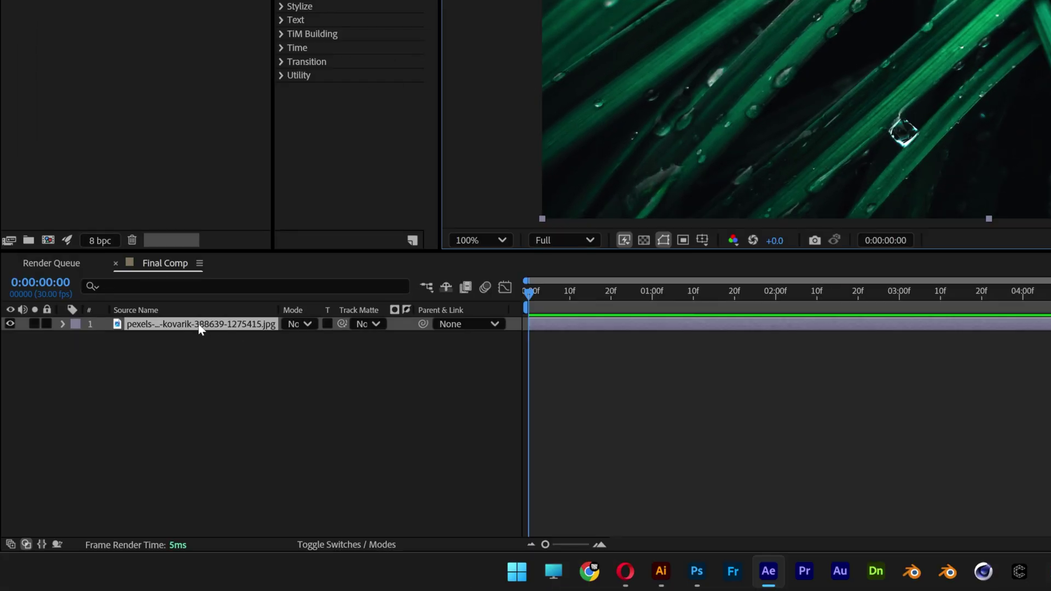
Step: Pre-compose the photo layer as 'Background', moving all attributes into the new composition
right_click(199, 323)
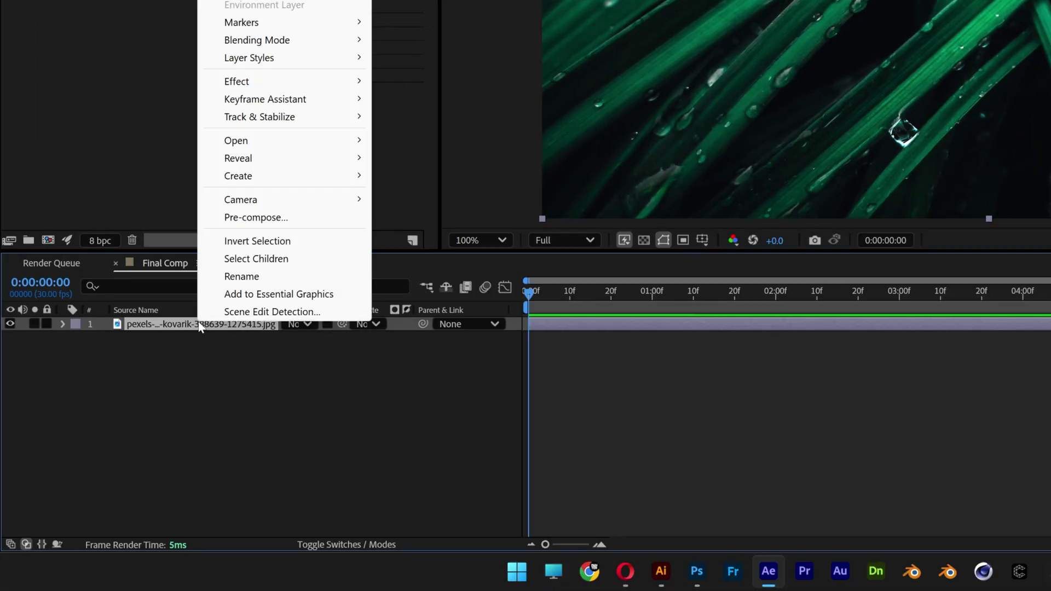
click(243, 219)
text(Background)
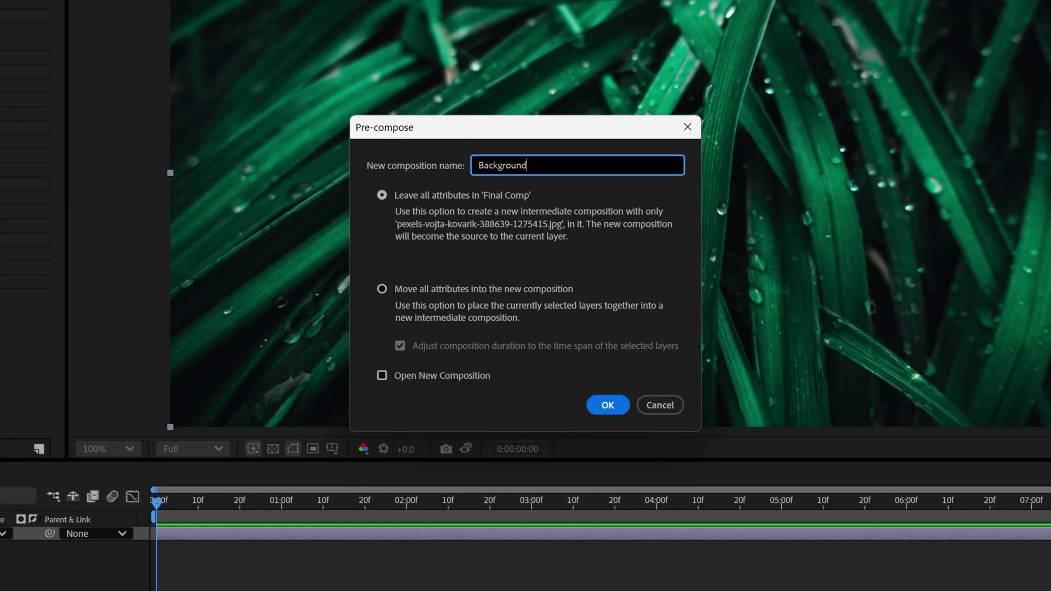
click(413, 289)
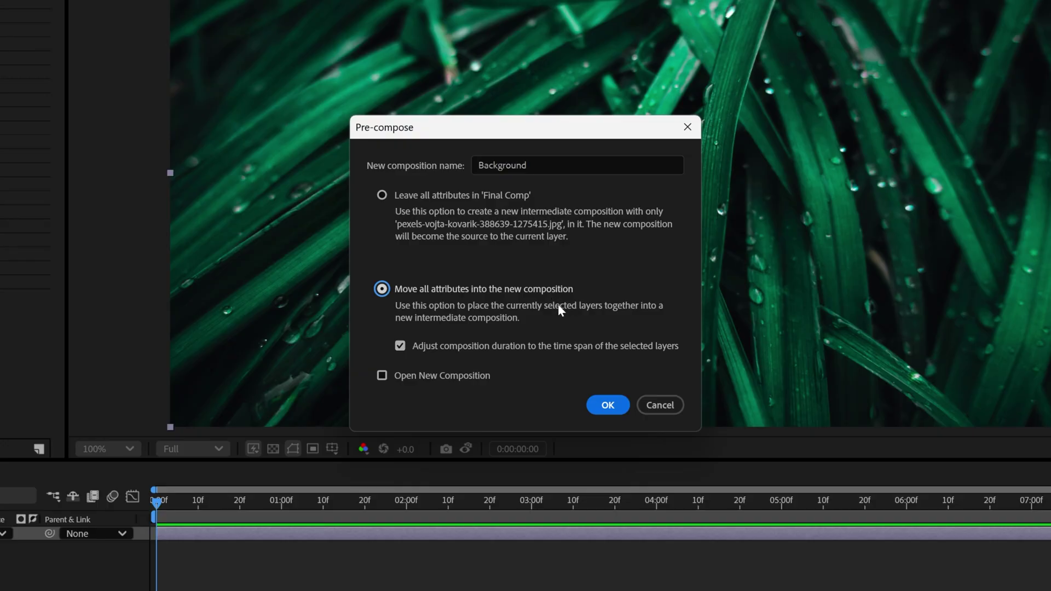
click(612, 405)
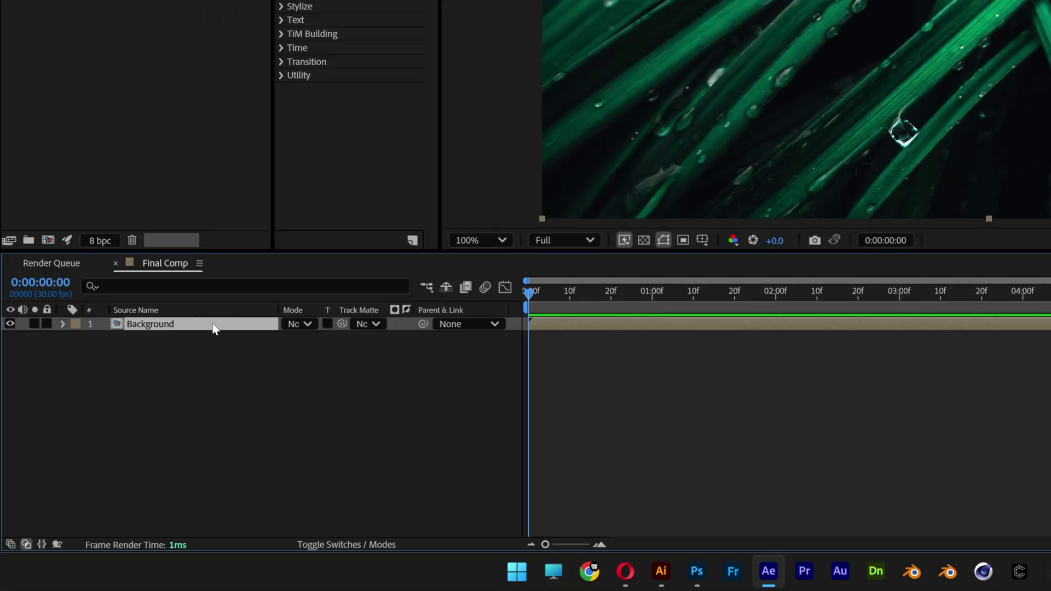
Step: Duplicate the Background layer and rename the top copy 'Glass'
key(ctrl+d)
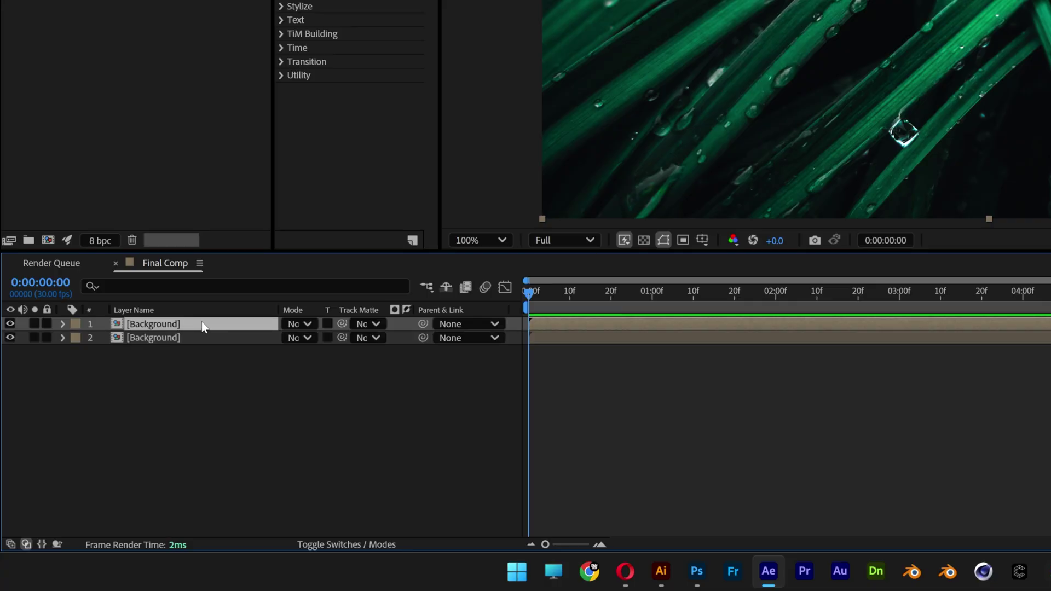
right_click(208, 323)
click(251, 277)
text(Glass)
key(Return)
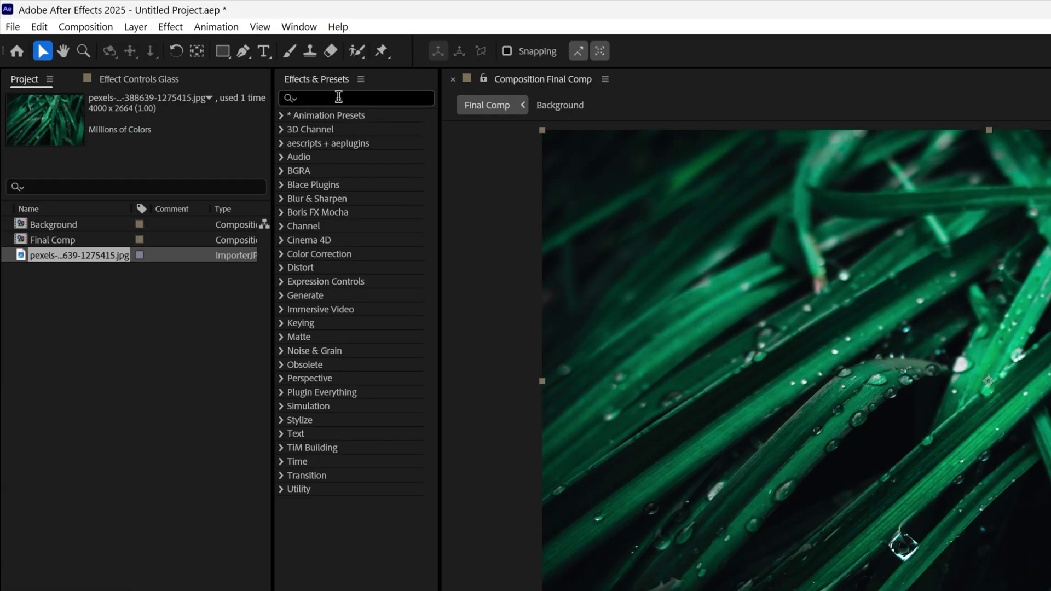
Step: Apply the CC Lens effect to the Glass layer and lower its Size
click(338, 98)
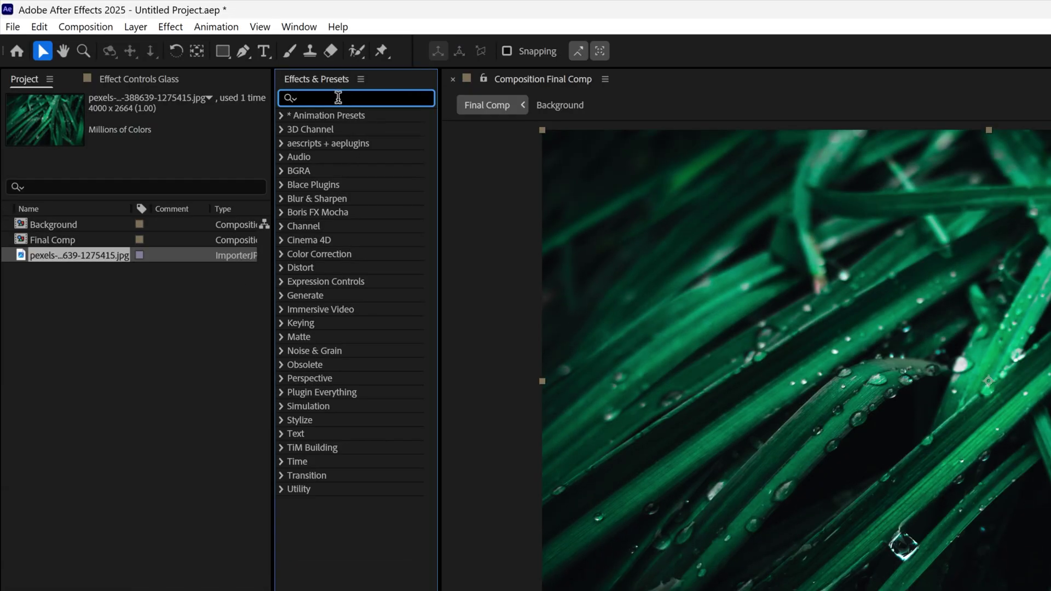
text(cc lens)
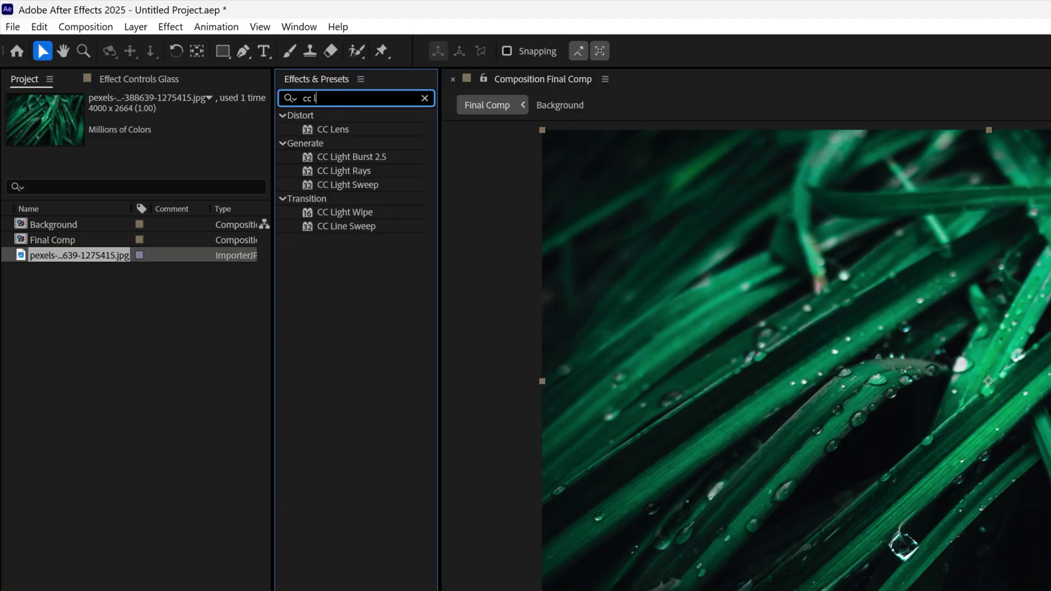
drag(342, 129, 169, 322)
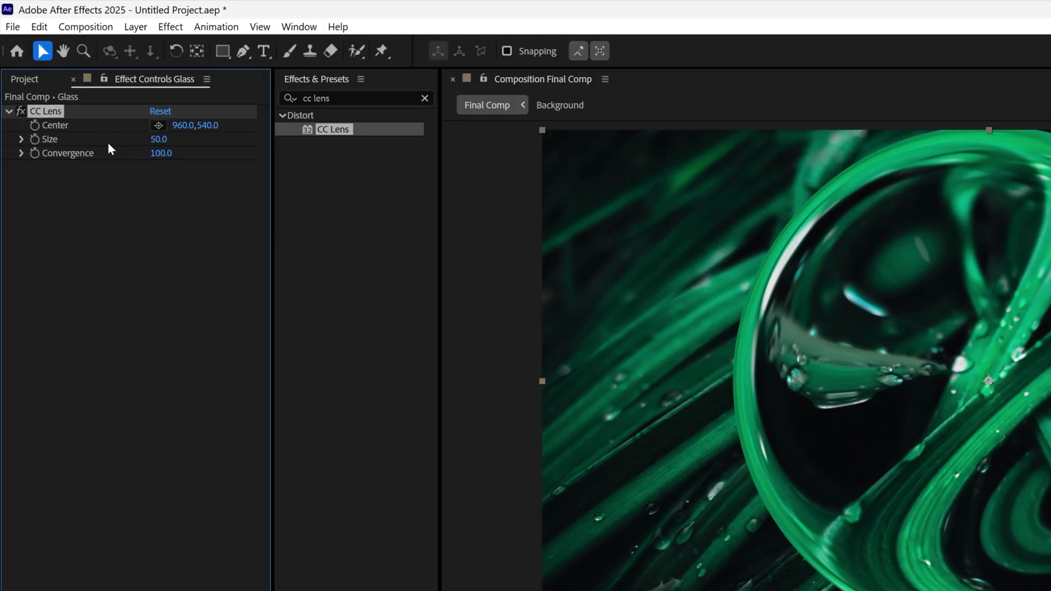
drag(159, 139, 186, 139)
Step: Set CC Lens Size to 25, Center to 654,540, and Convergence to 68
click(156, 140)
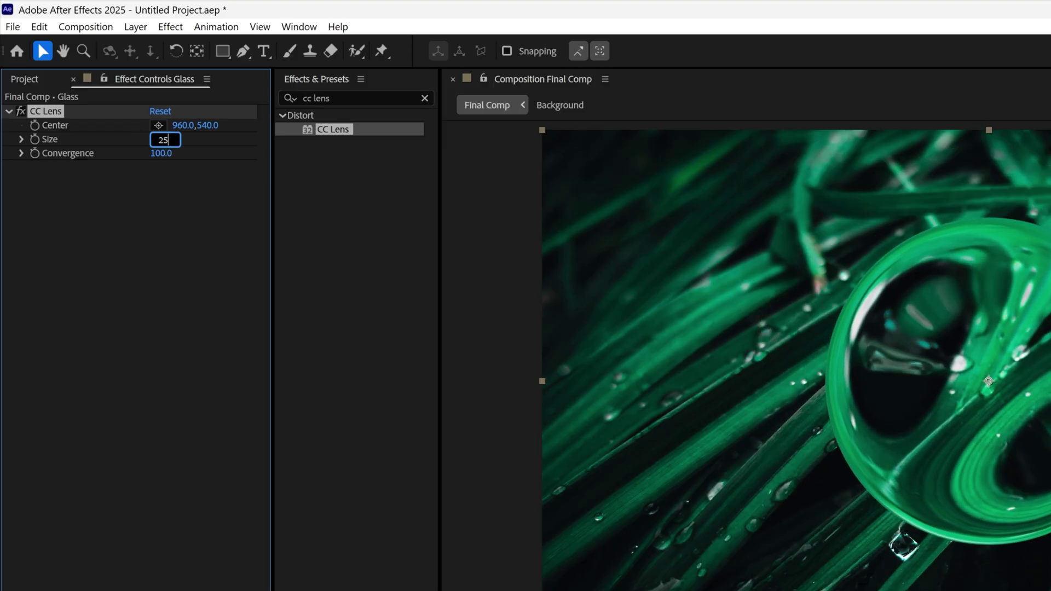
key(Return)
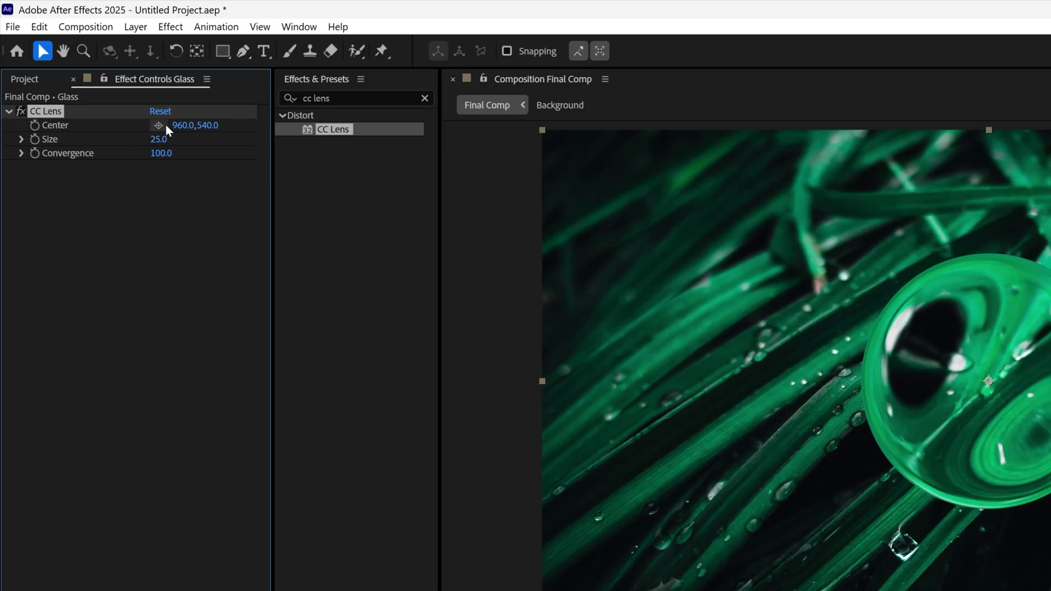
drag(168, 127, 195, 155)
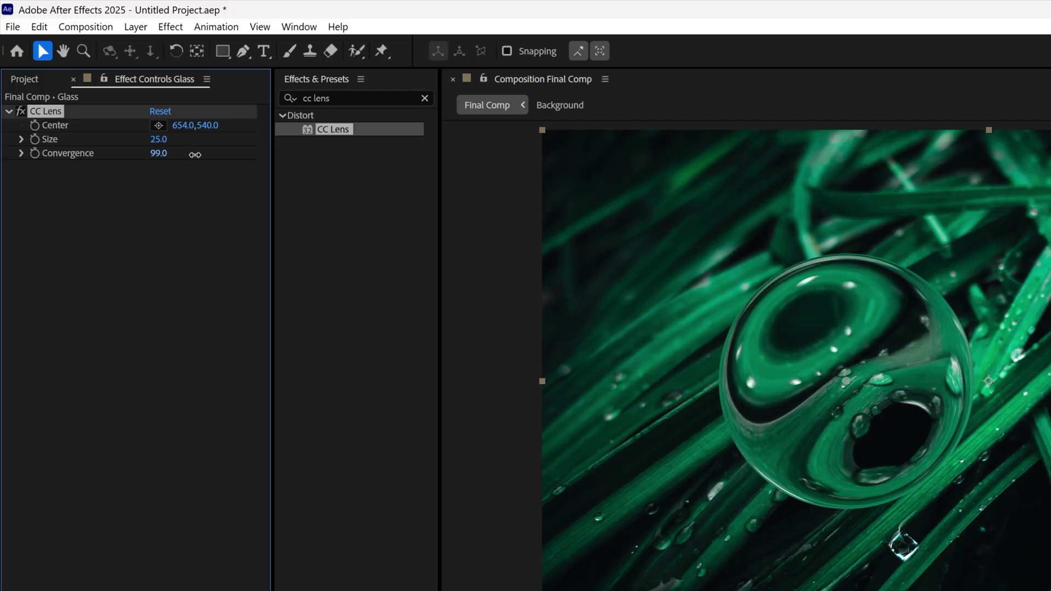
click(159, 154)
text(68)
key(Return)
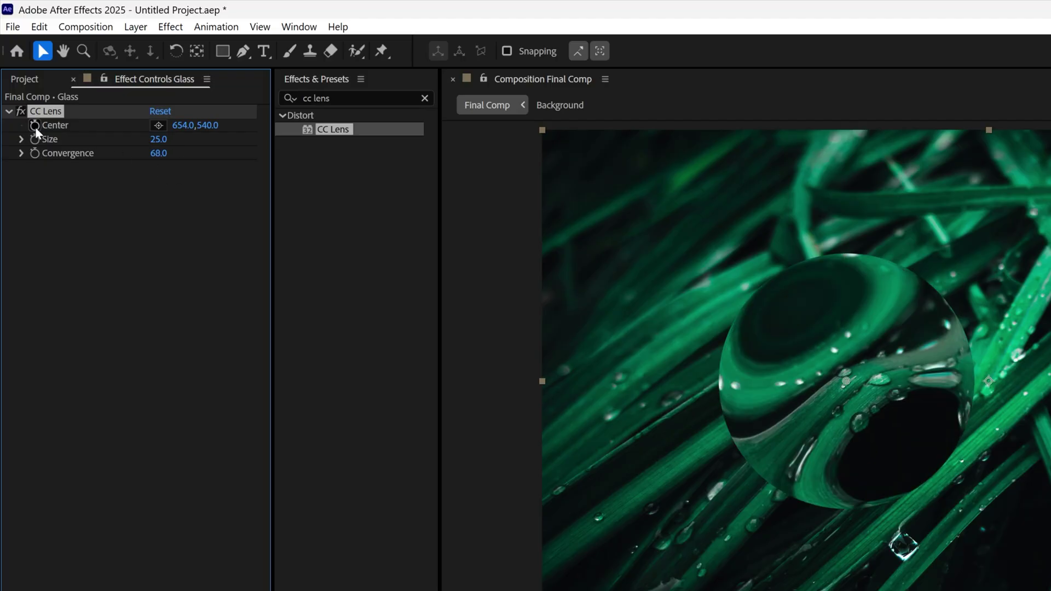
Step: Keyframe the lens Center moving from the left side to the right side at 0:00:04:00
drag(187, 125, 167, 131)
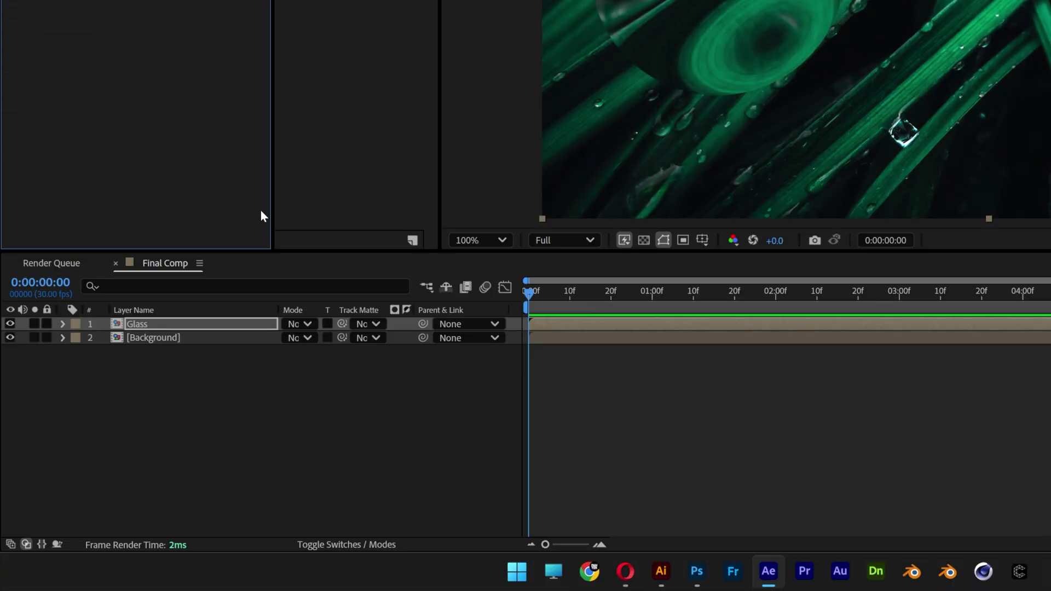
key(u)
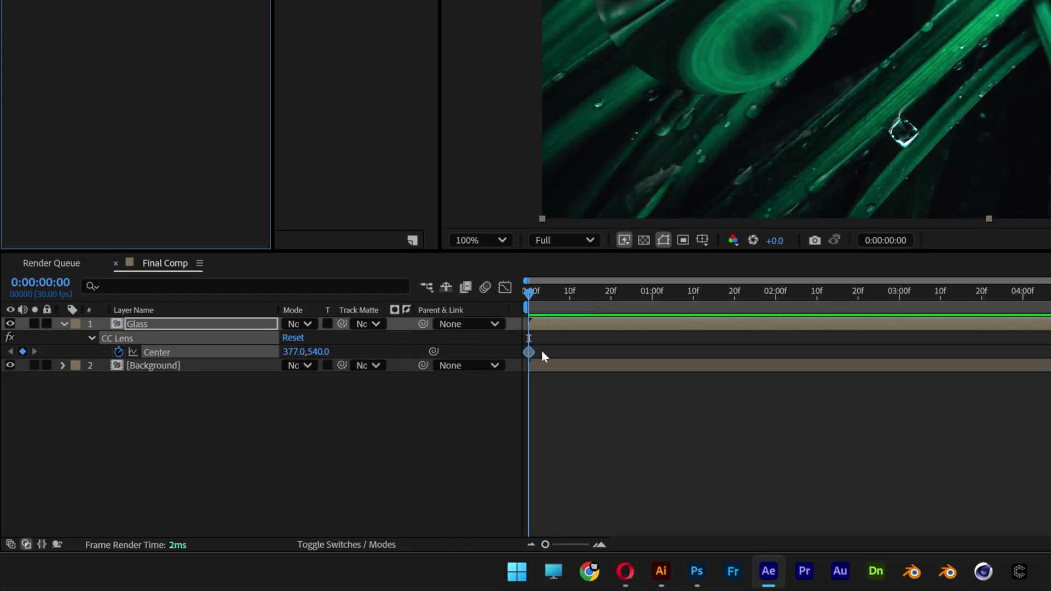
drag(530, 291, 1028, 312)
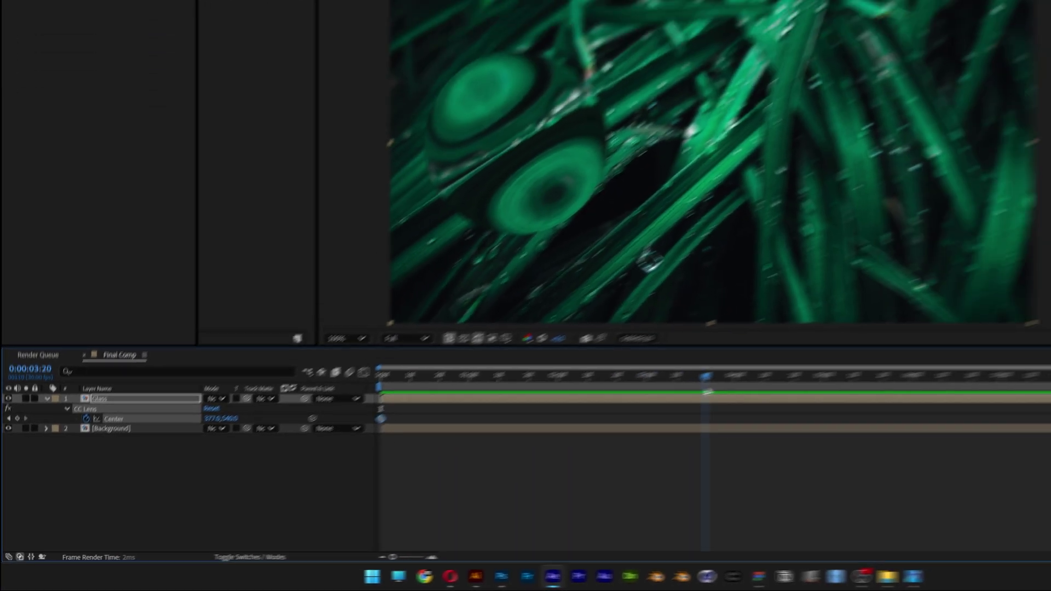
drag(605, 427, 603, 426)
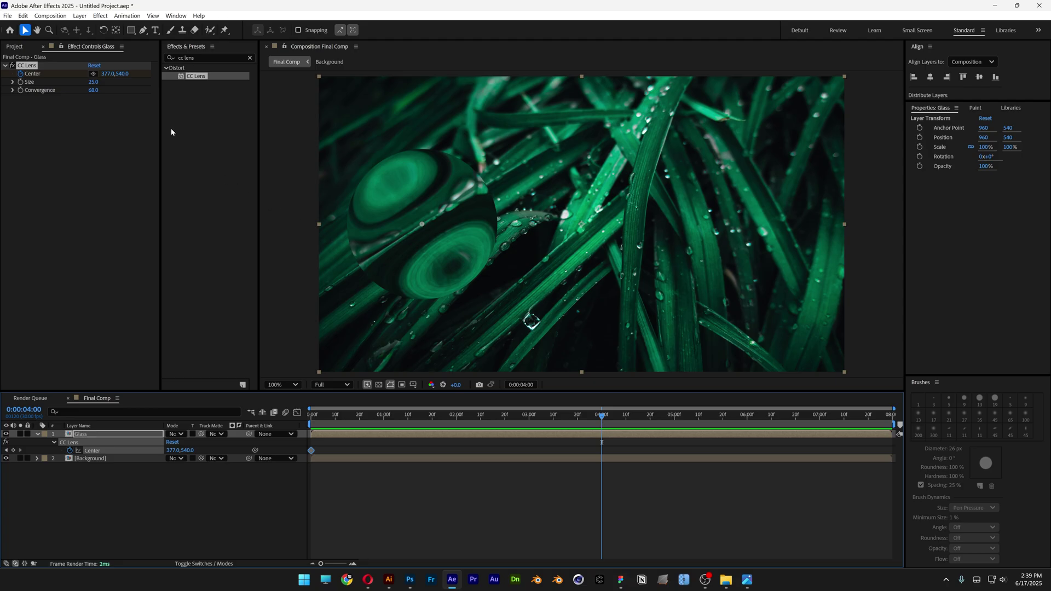
drag(104, 77, 673, 110)
Step: Paste the starting lens Center position as a keyframe at 0:00:05:14
drag(612, 416, 709, 417)
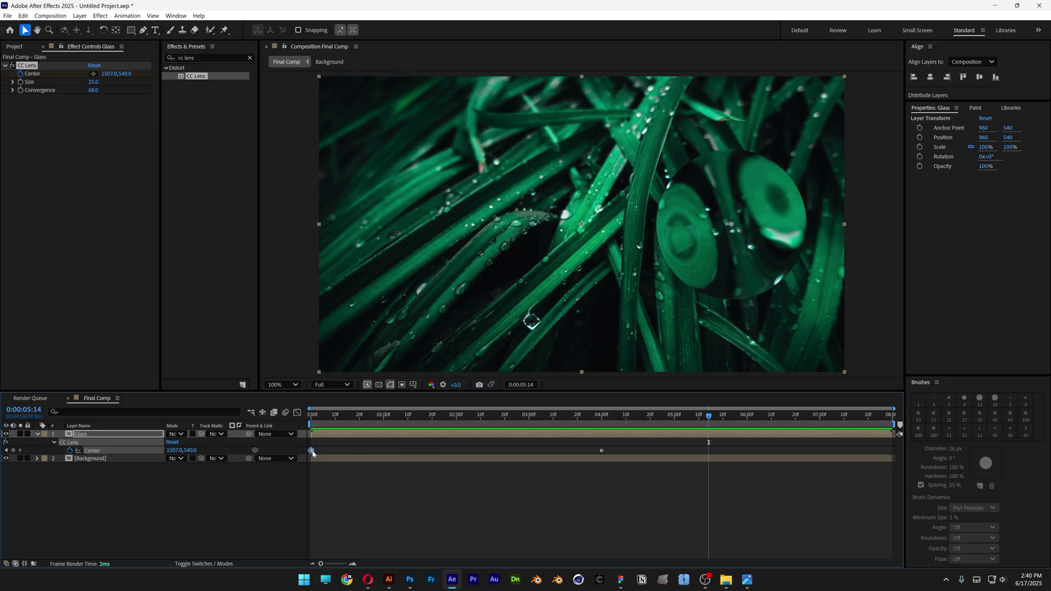
mouse_move(312, 453)
click(312, 453)
key(ctrl+c)
key(ctrl+v)
Step: Apply Easy Ease to all Center keyframes and move the last one to 0:00:08:00
drag(731, 445, 308, 459)
right_click(603, 452)
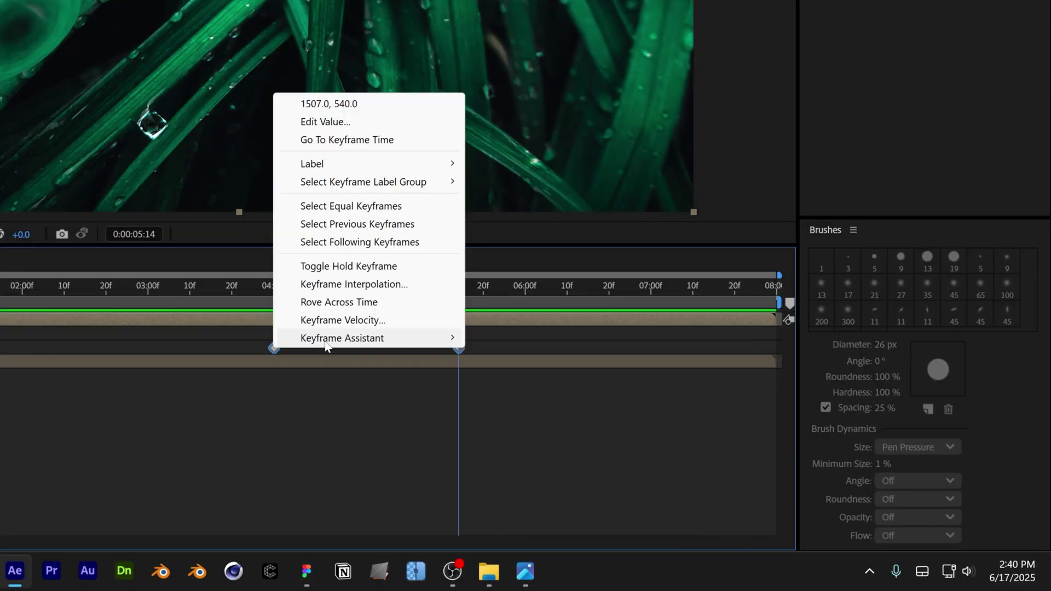
mouse_move(638, 446)
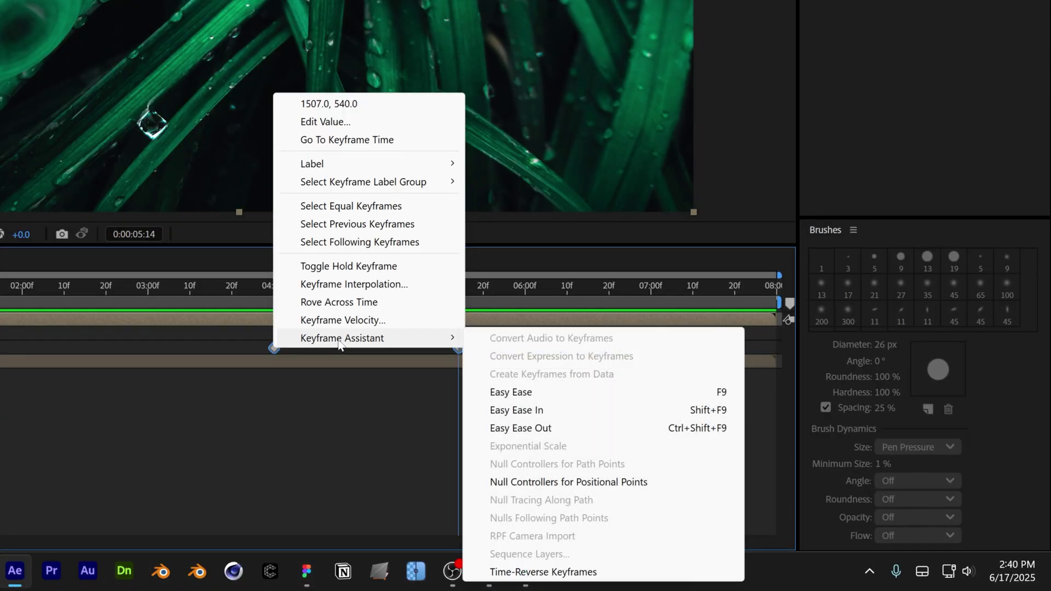
click(520, 393)
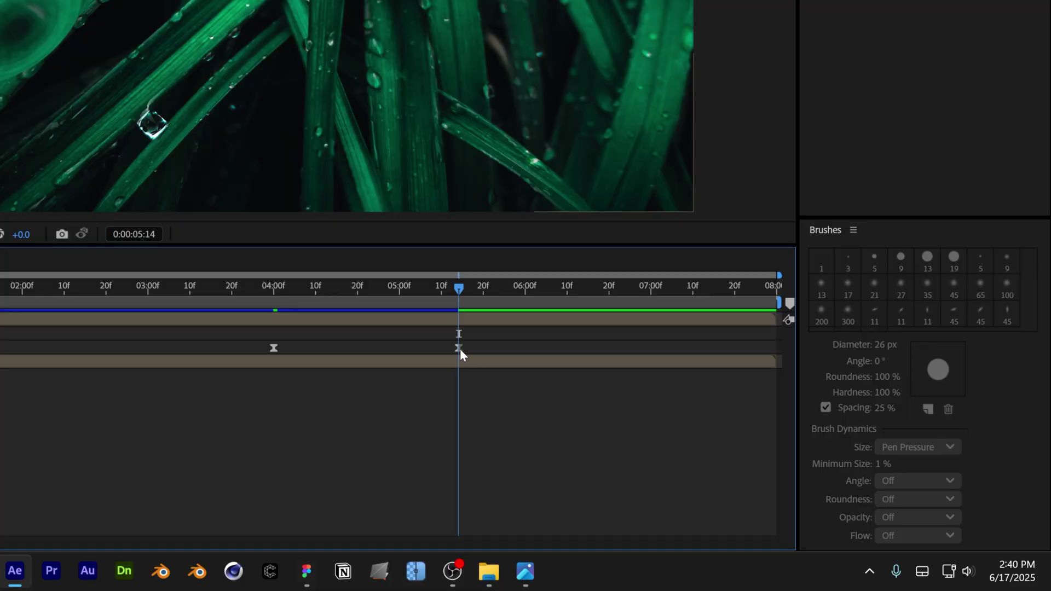
drag(458, 348, 775, 350)
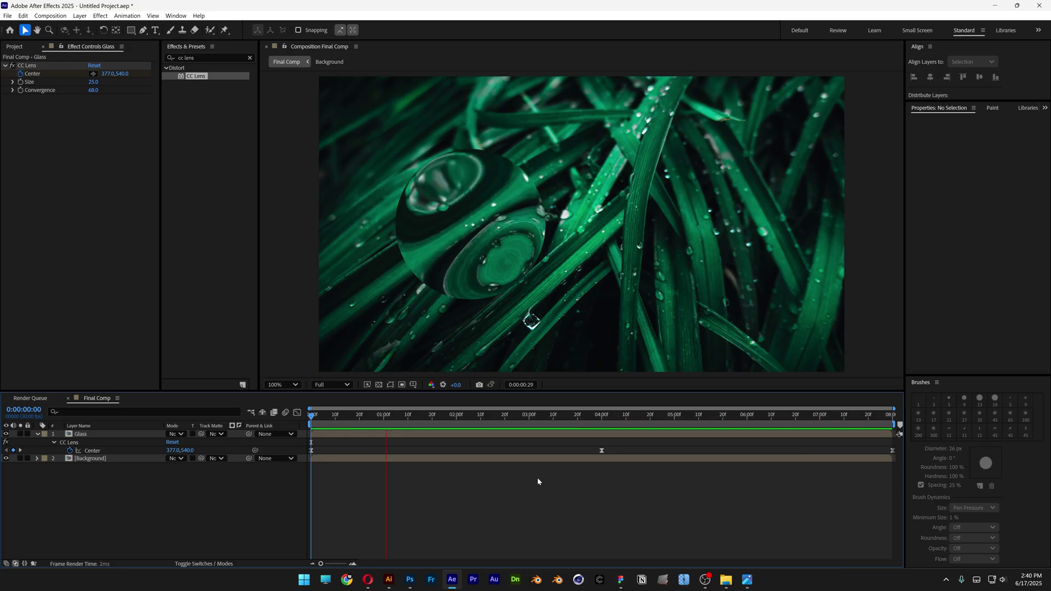
key(space)
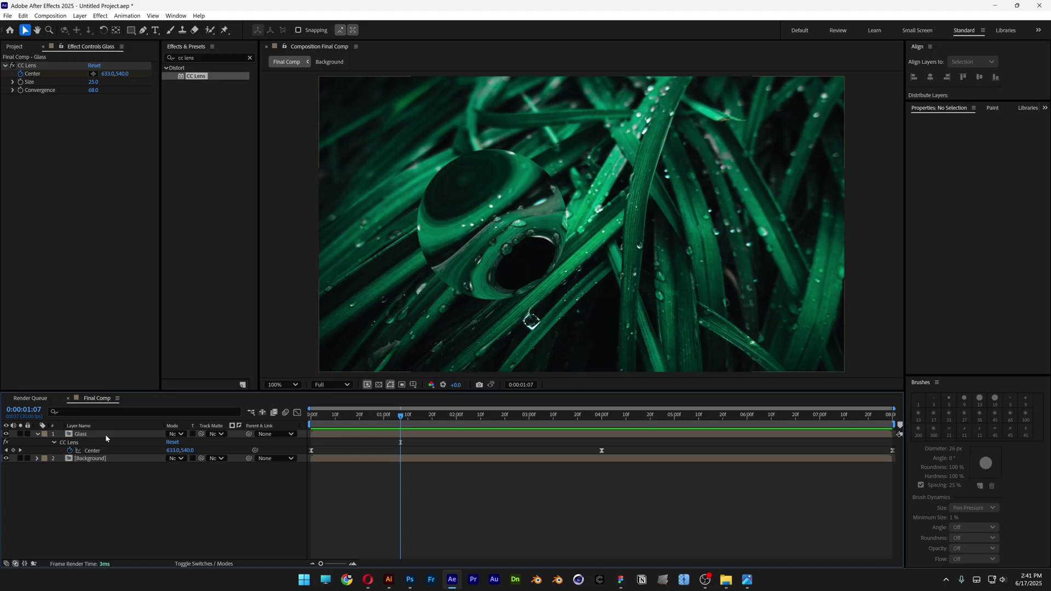
Step: Add a Bevel and Emboss style to the Glass layer with Size 12
click(82, 435)
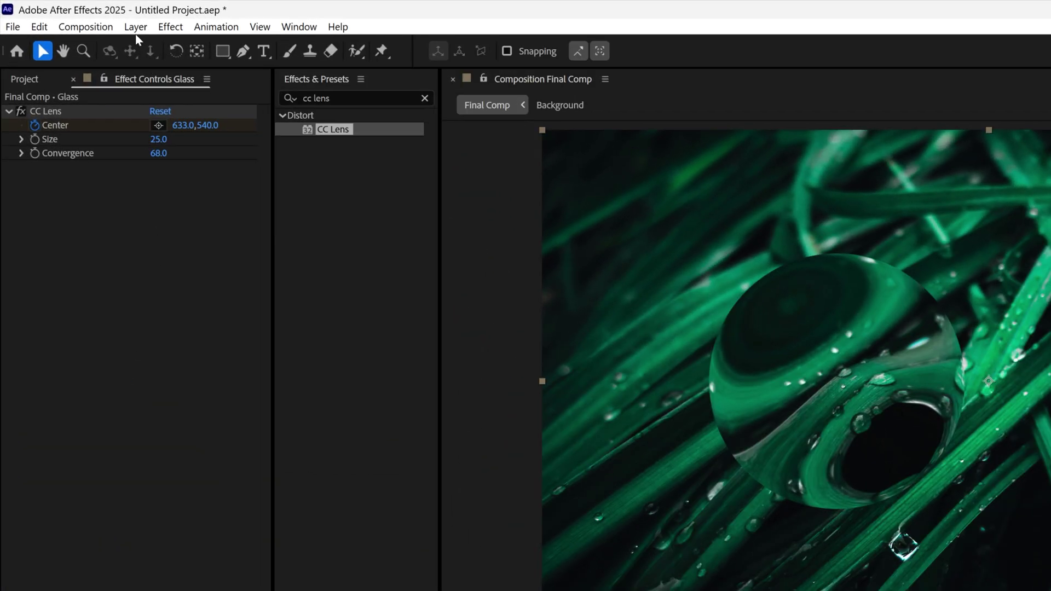
click(80, 16)
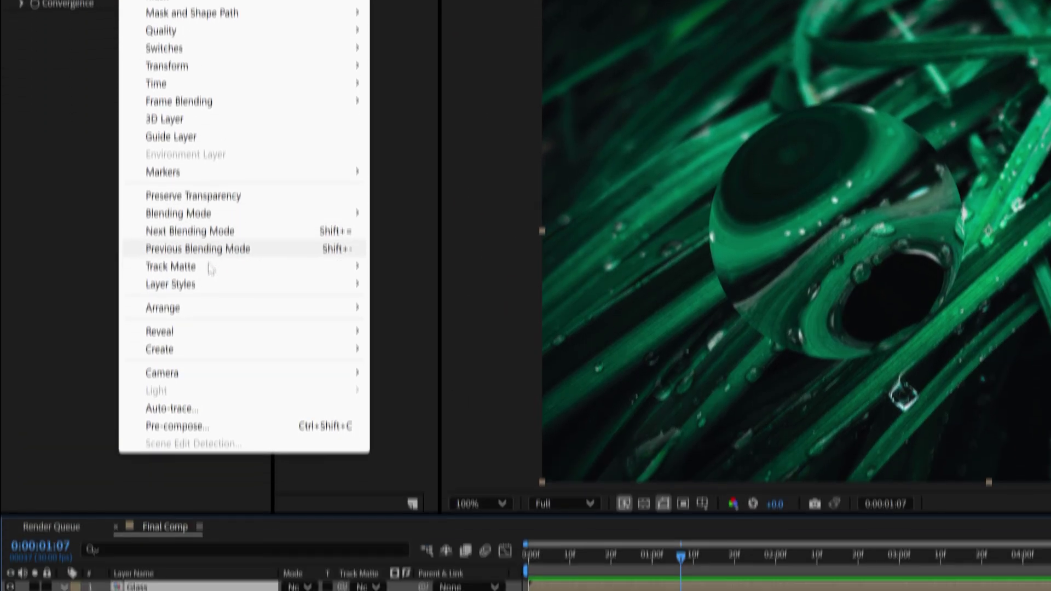
mouse_move(211, 434)
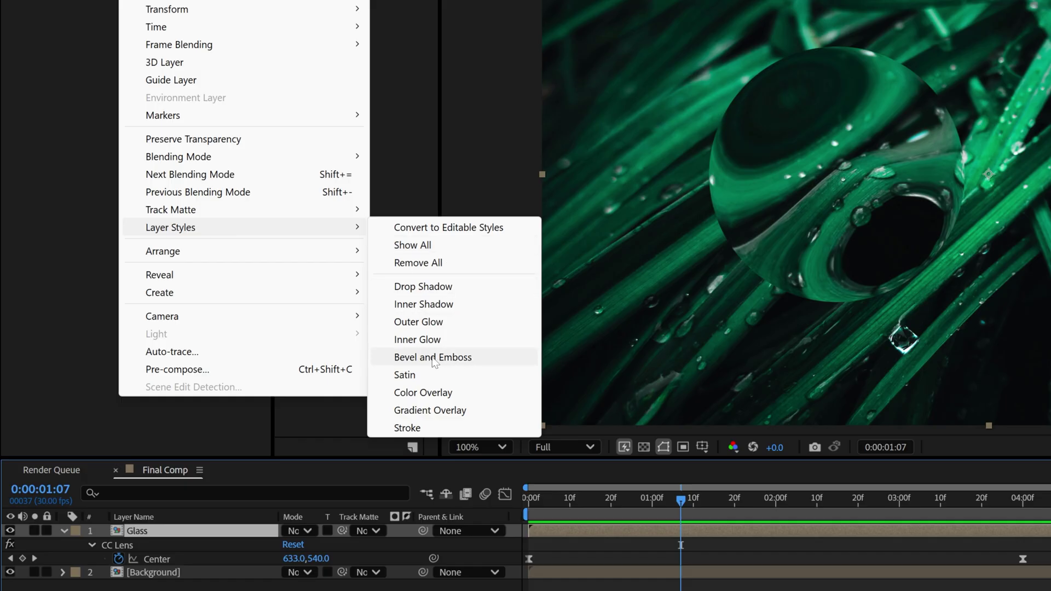
click(481, 358)
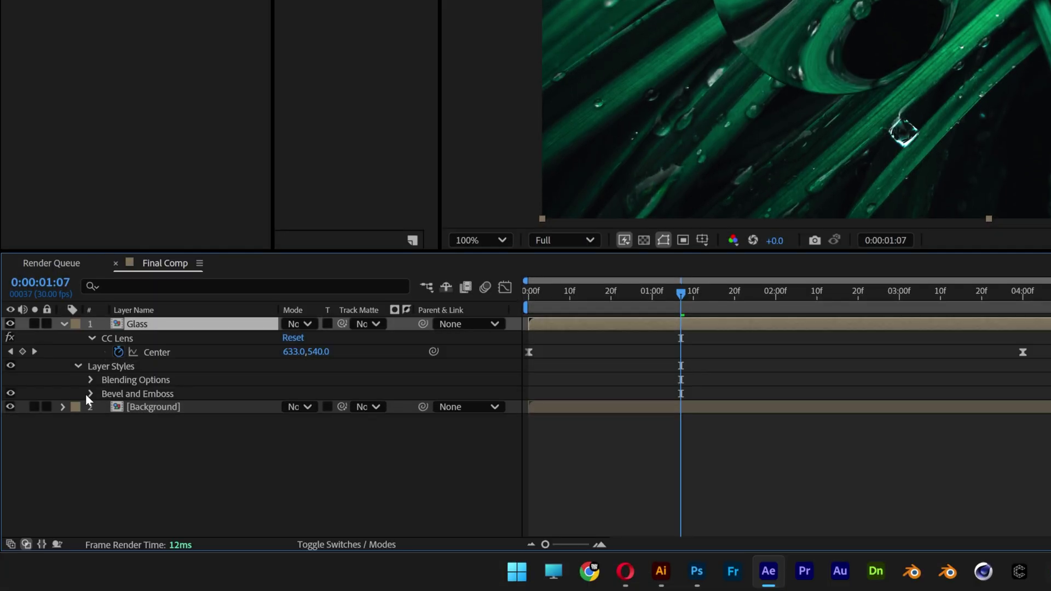
click(89, 394)
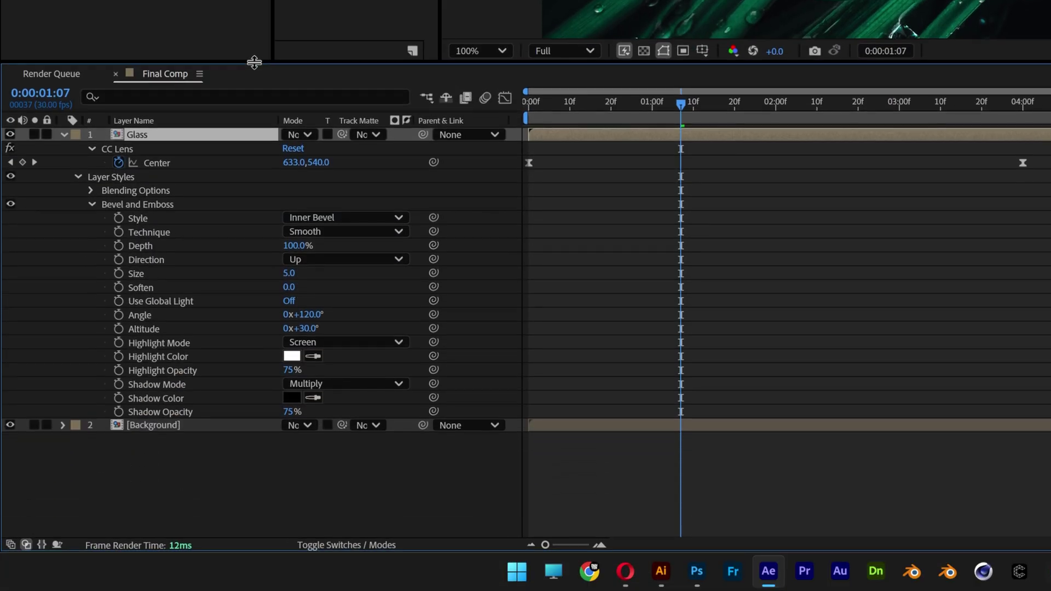
click(159, 261)
click(288, 262)
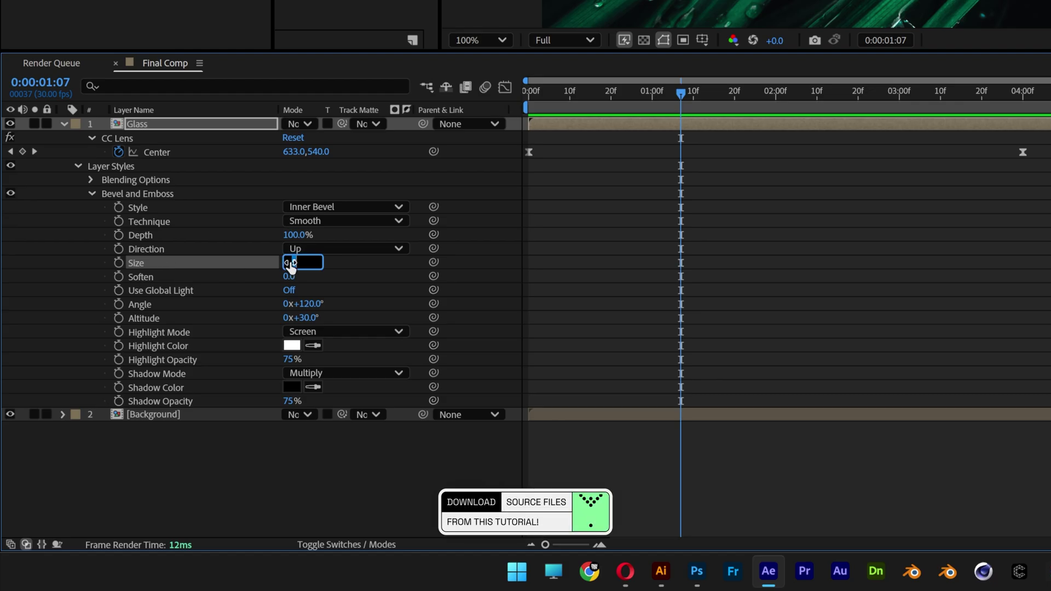
text(12)
key(Return)
Step: Set the bevel Shadow Color to white (FFFFFF)
click(178, 389)
click(292, 387)
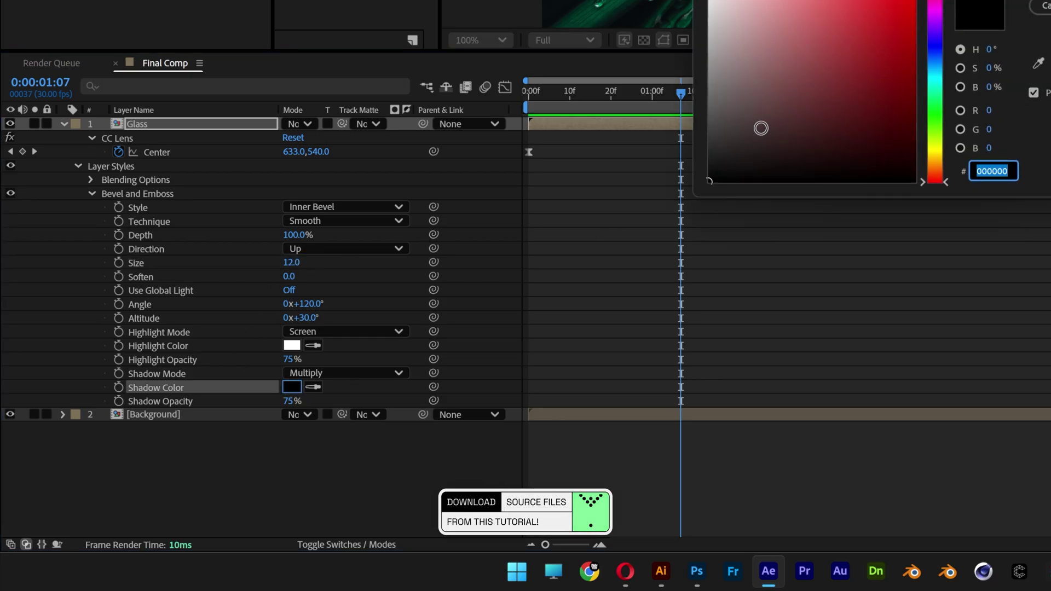
text(FFFFFF)
key(Return)
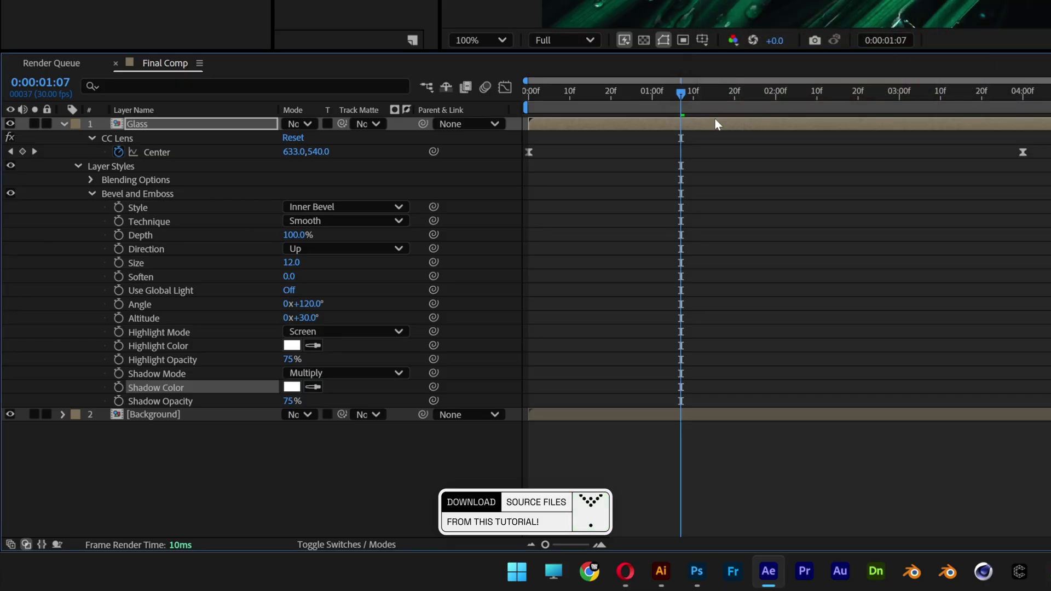
click(313, 375)
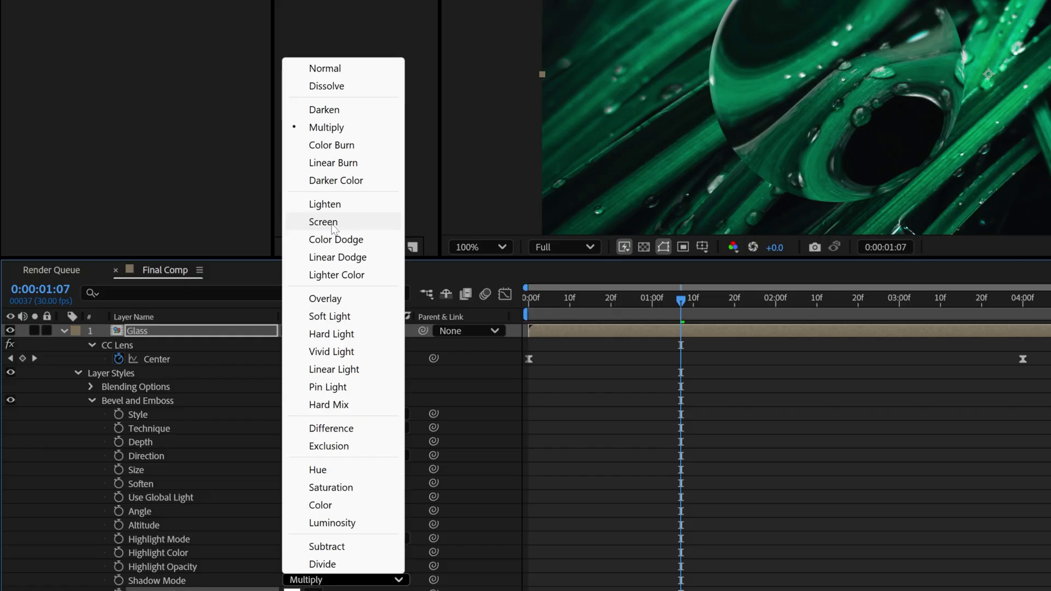
Step: Set the bevel Shadow Mode to Screen and add a Color Overlay style to Glass
click(333, 223)
click(139, 28)
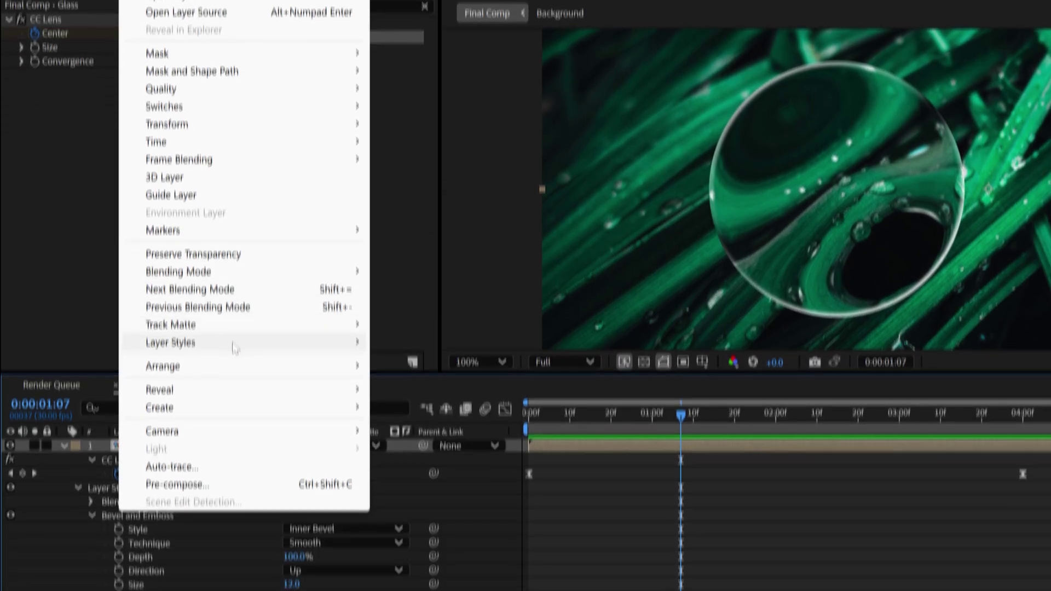
mouse_move(234, 435)
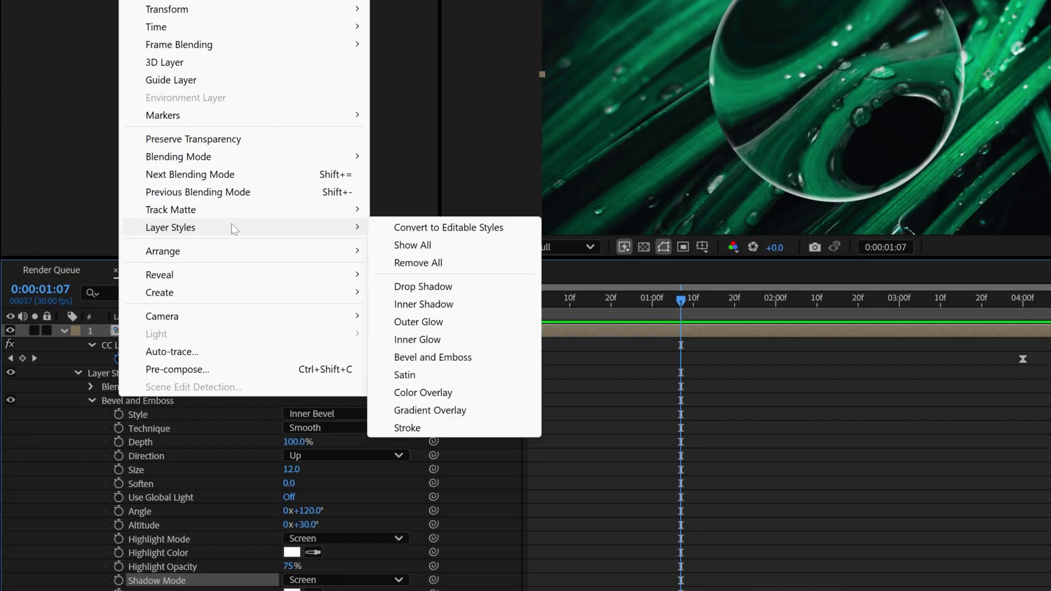
click(451, 393)
click(89, 415)
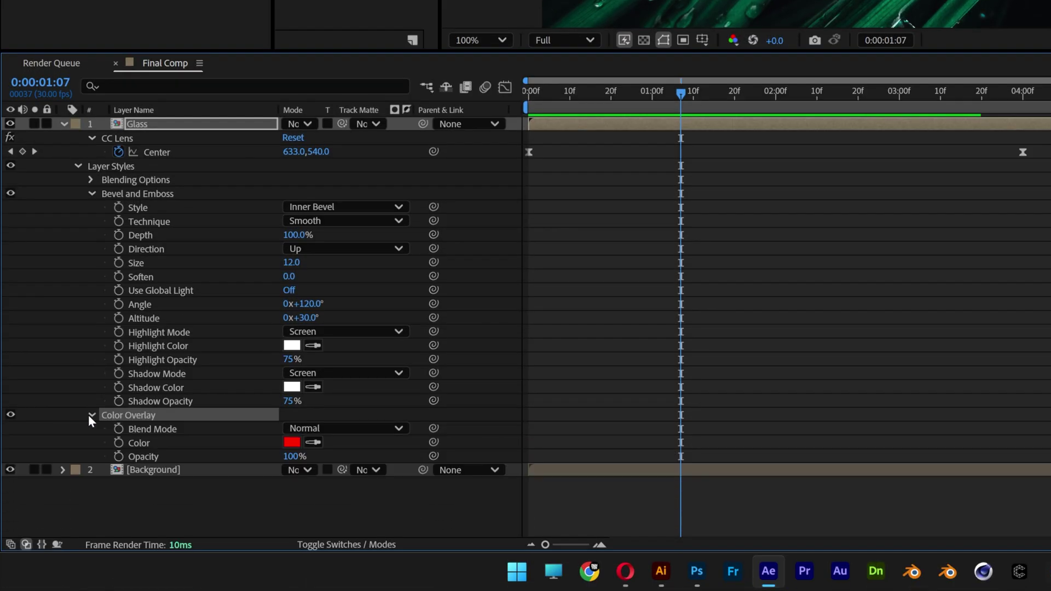
Step: Set the Color Overlay to white (ffffff) at 10% opacity
click(147, 443)
click(292, 442)
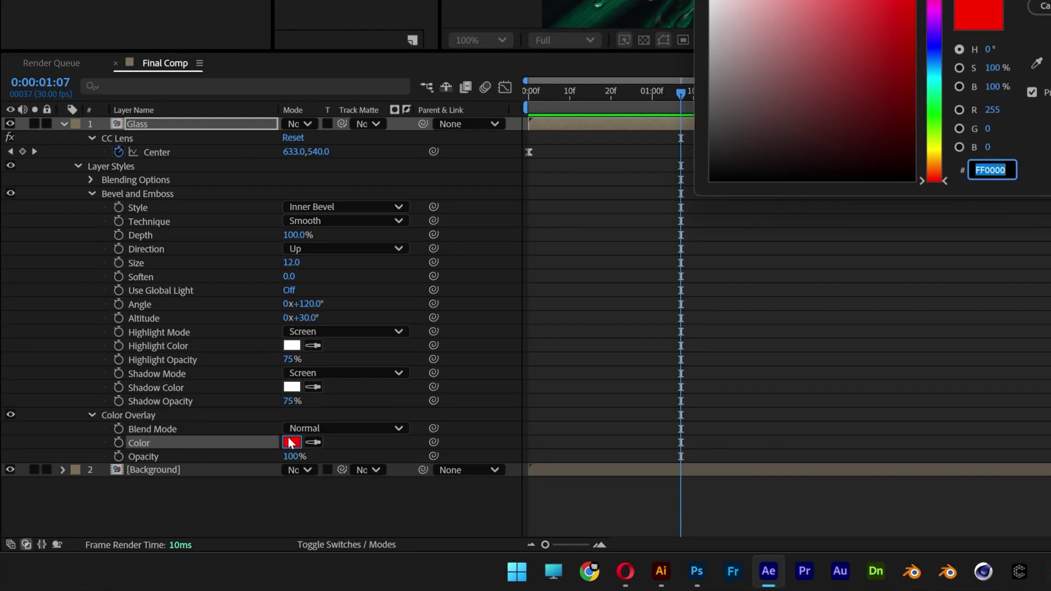
text(ffffff)
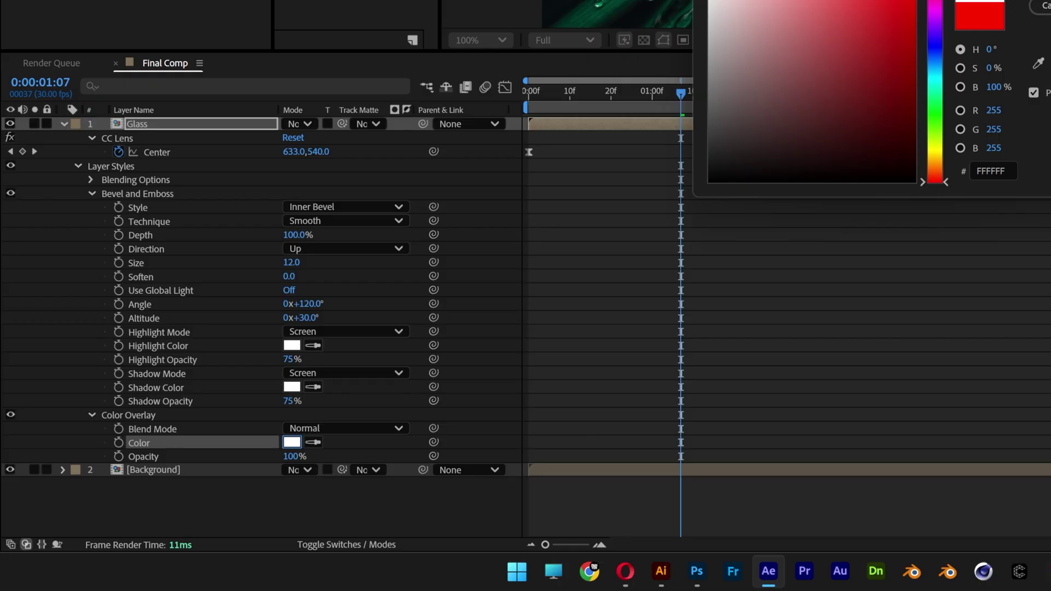
key(Return)
click(291, 456)
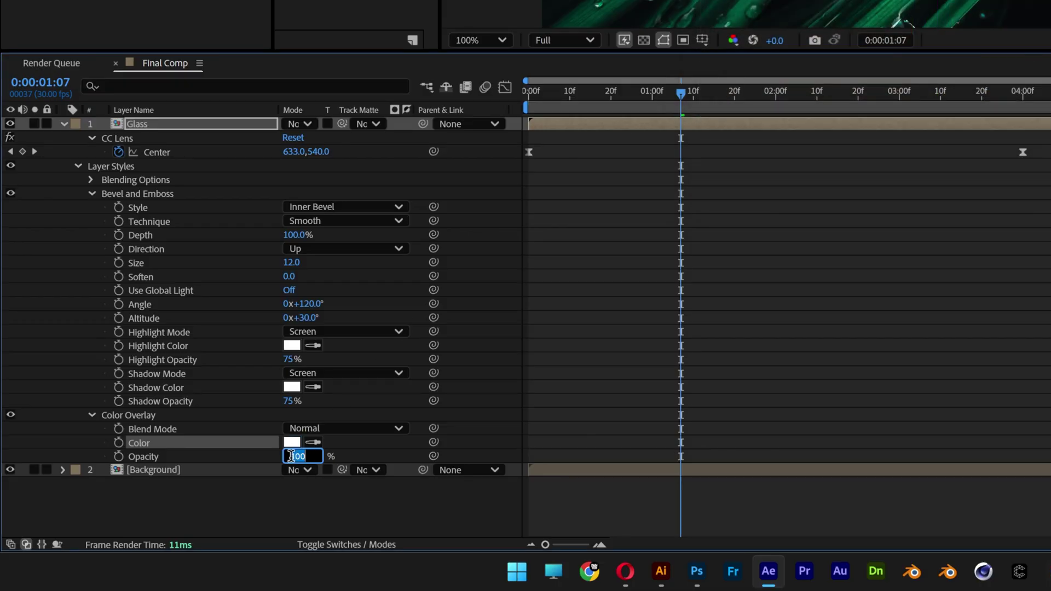
key(Return)
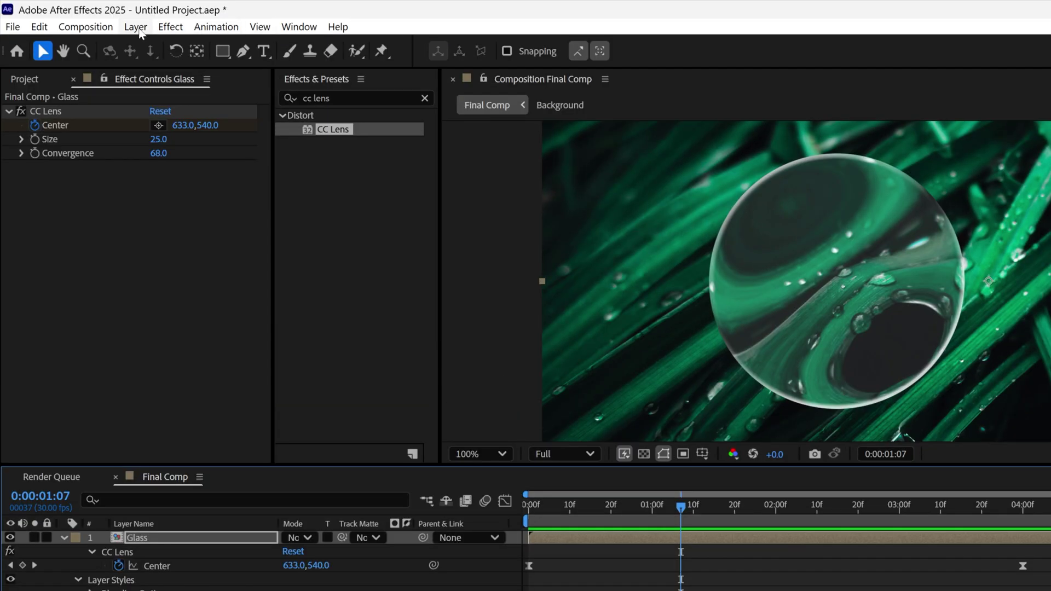
Step: Add an Inner Shadow style to the Glass layer with a white (FFFFFF) colour
click(136, 27)
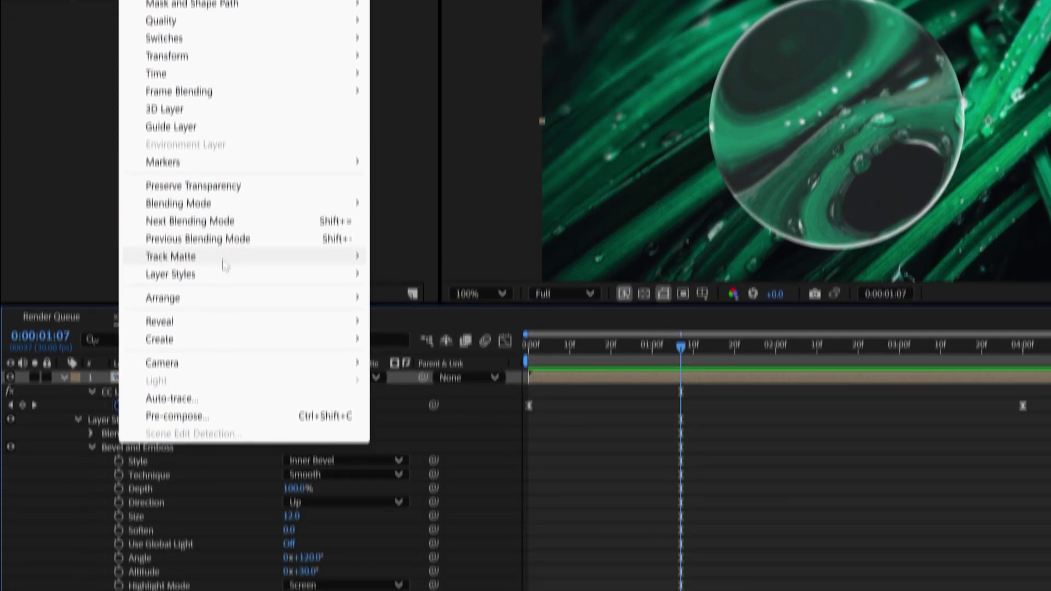
mouse_move(219, 434)
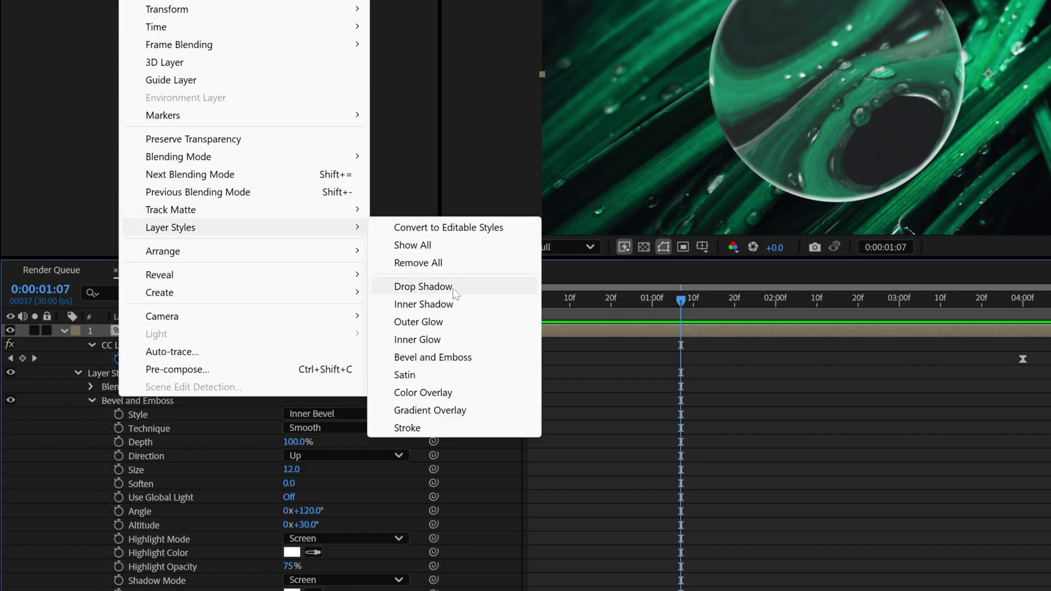
click(430, 304)
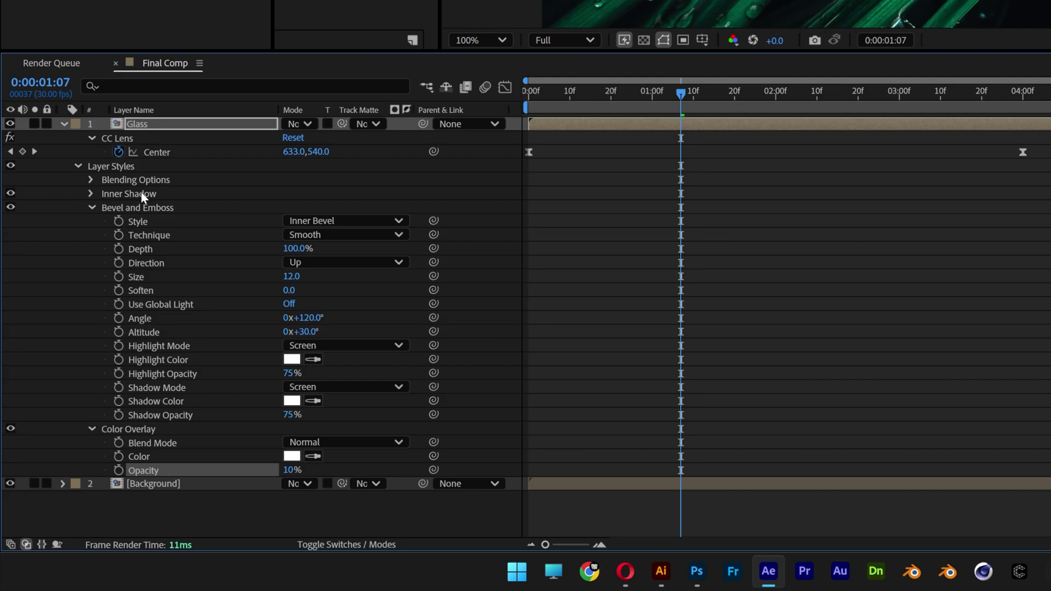
click(93, 193)
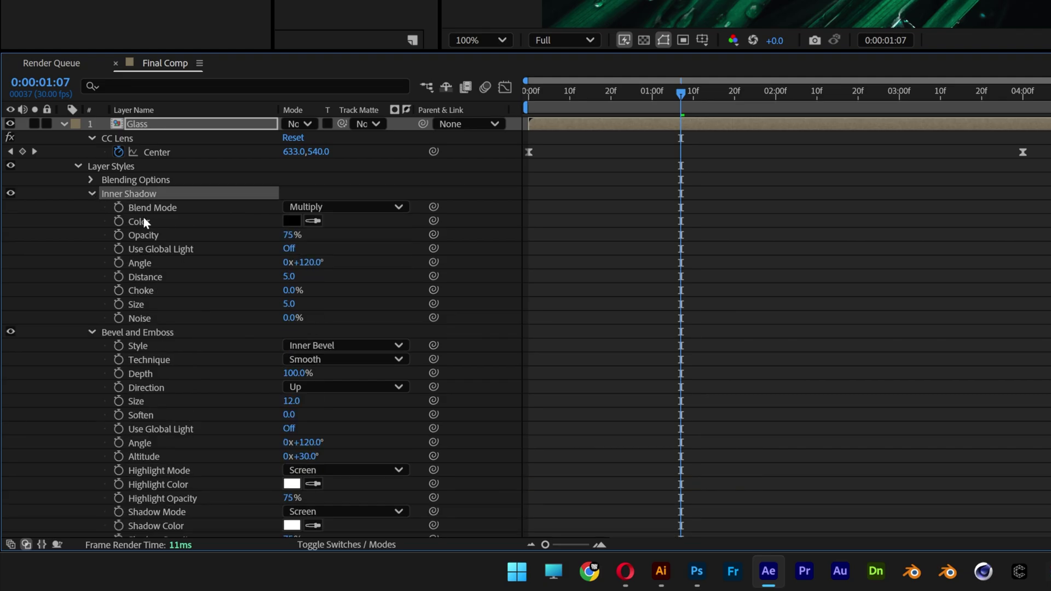
click(158, 222)
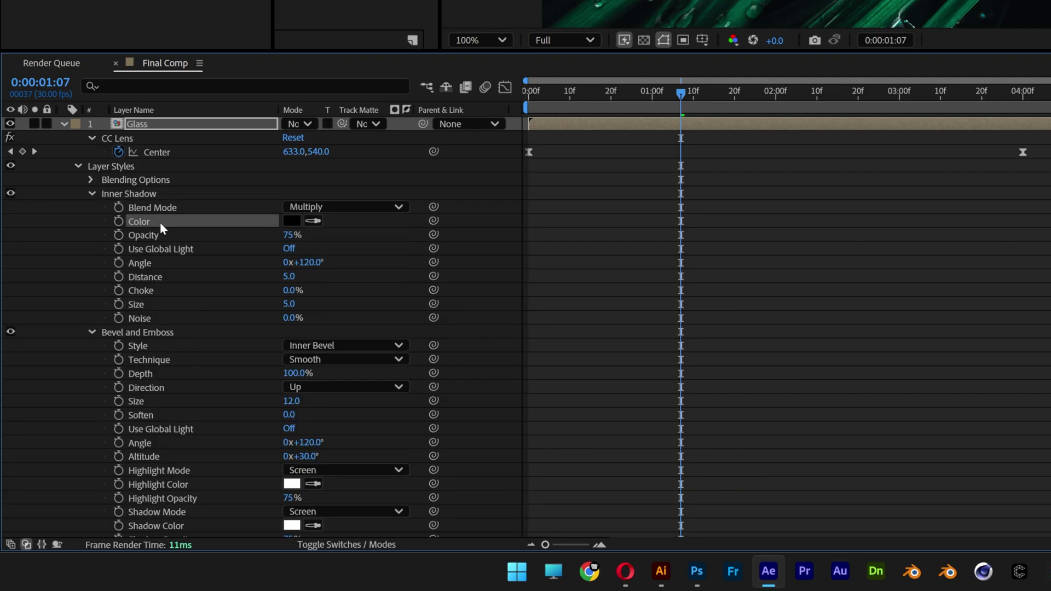
click(292, 221)
text(FFFFFF)
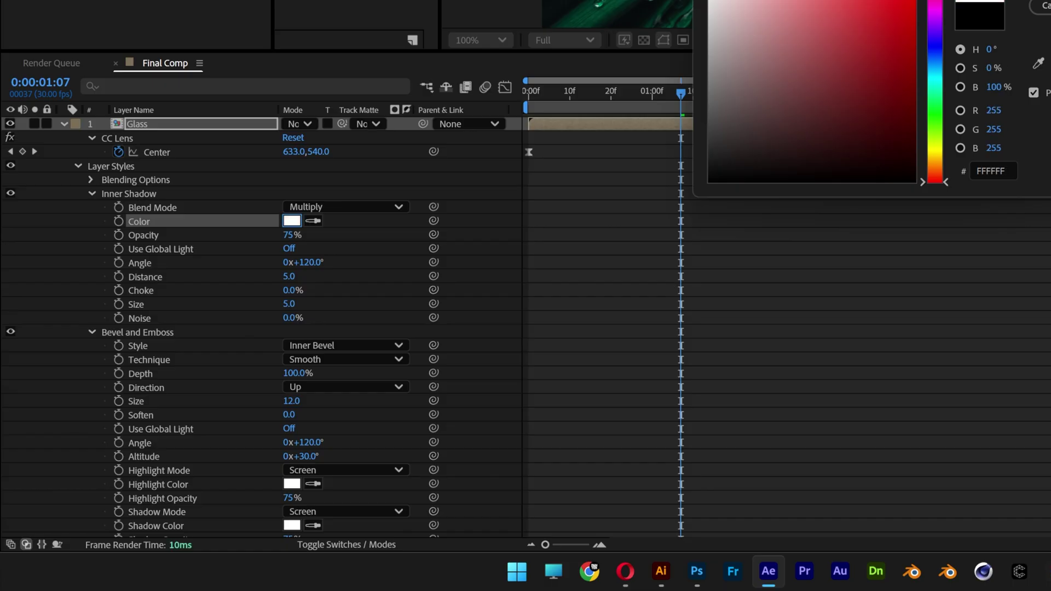
key(Return)
Step: Give the inner shadow 48% opacity, 82° angle, distance 80, size 110 and Color Dodge blending
click(290, 235)
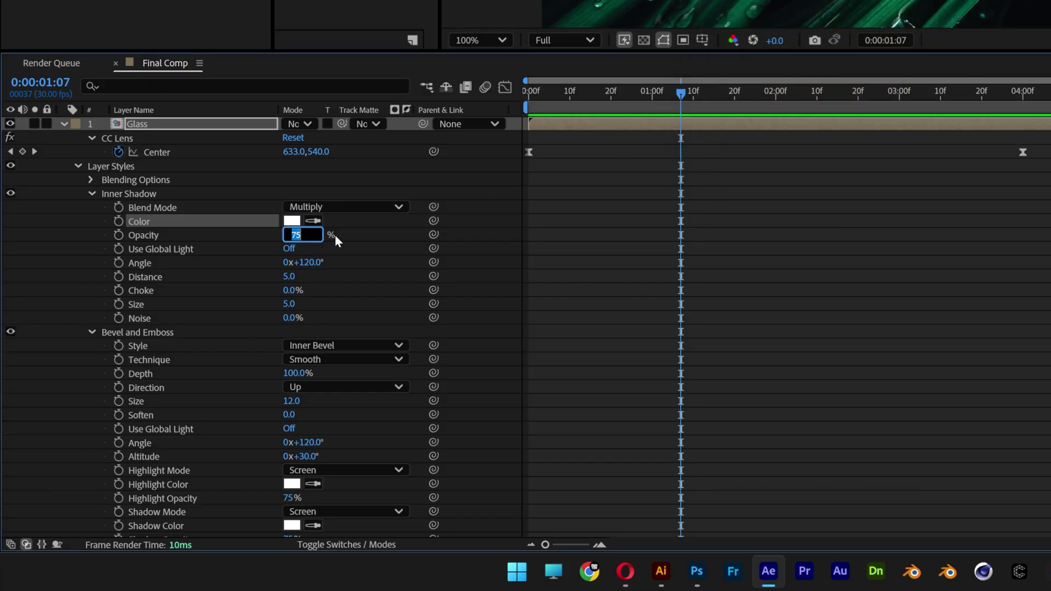
text(48)
key(Return)
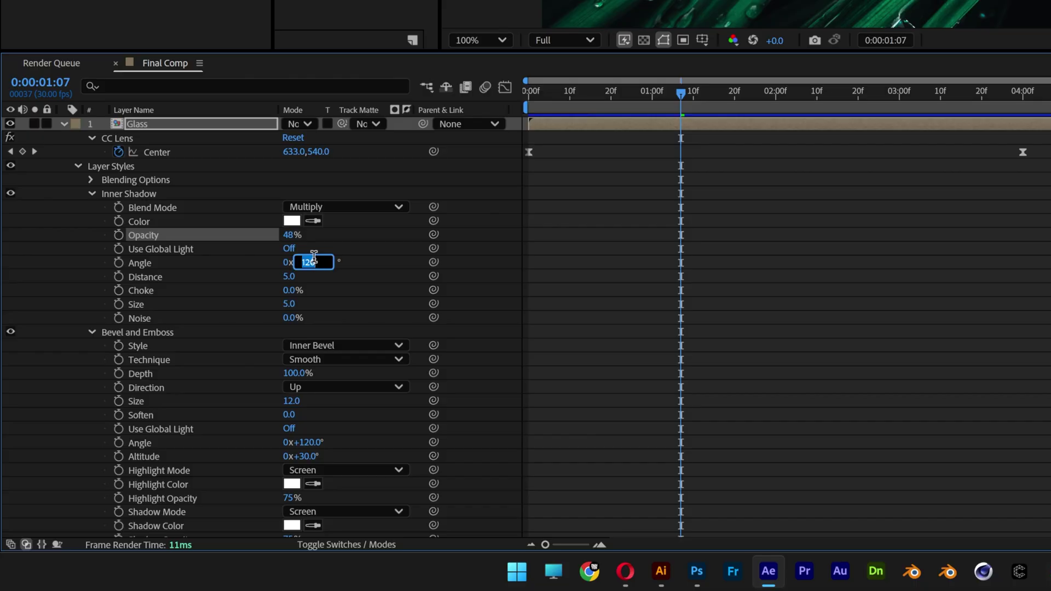
text(82)
key(Return)
click(289, 276)
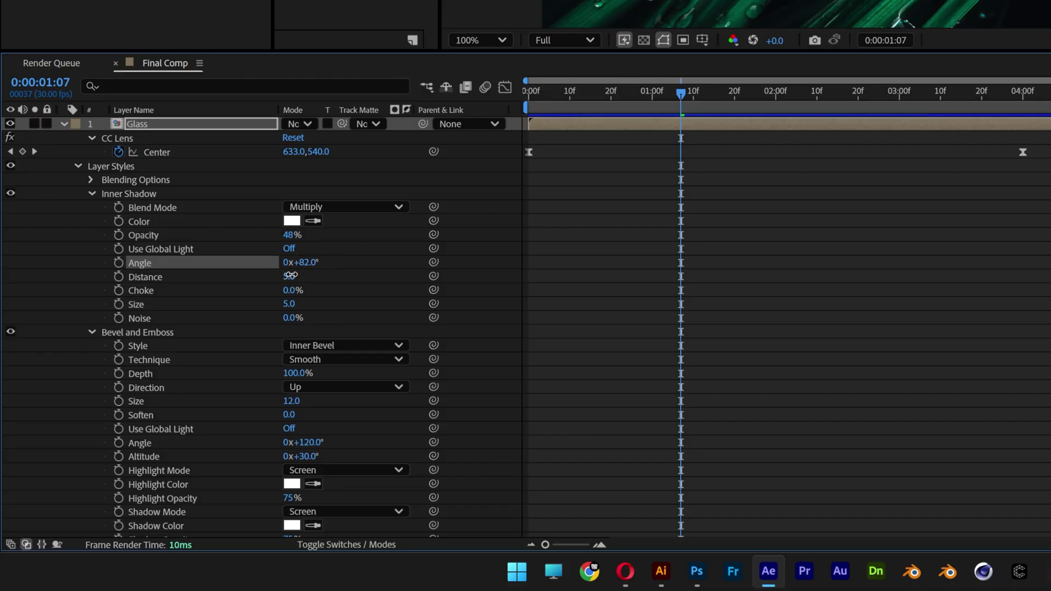
text(80)
key(Return)
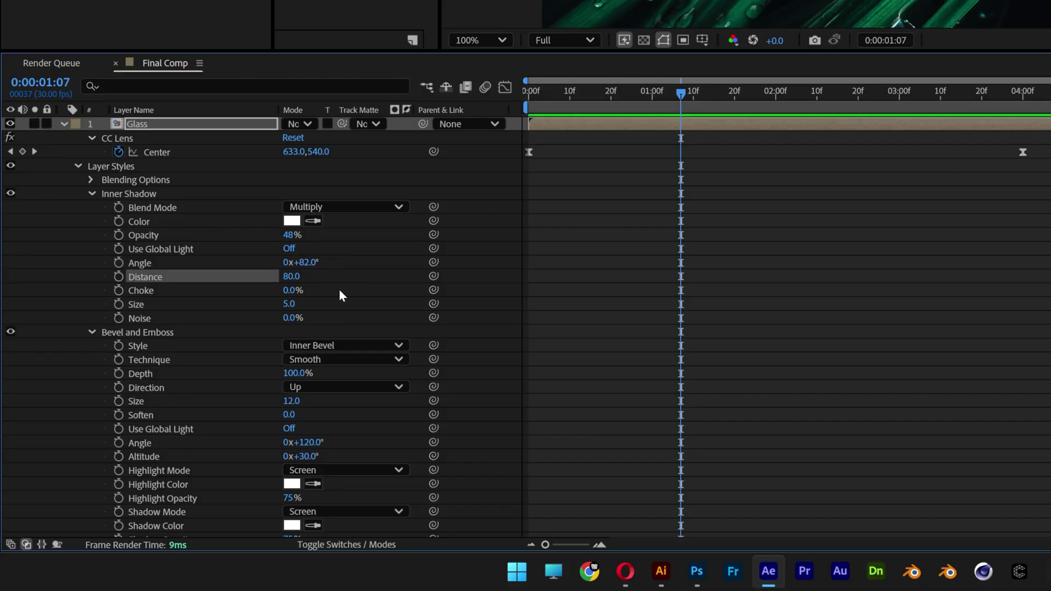
click(292, 304)
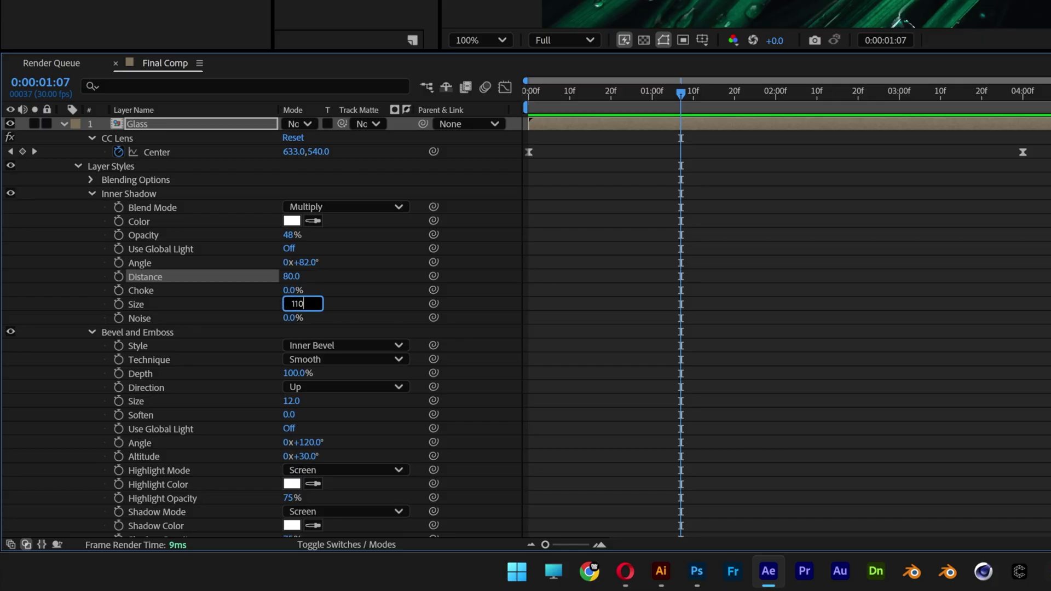
key(Return)
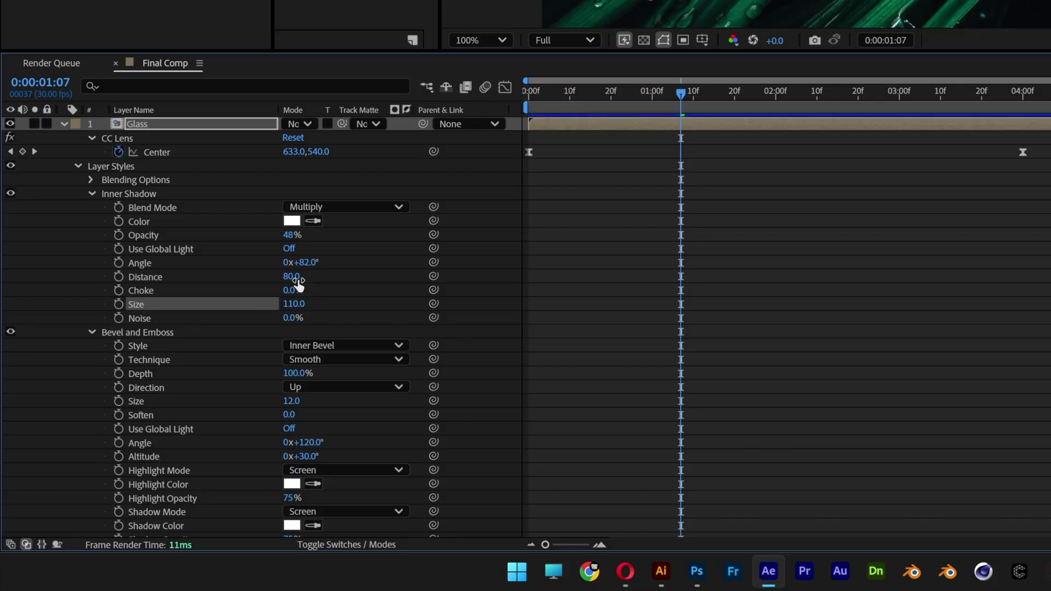
click(344, 207)
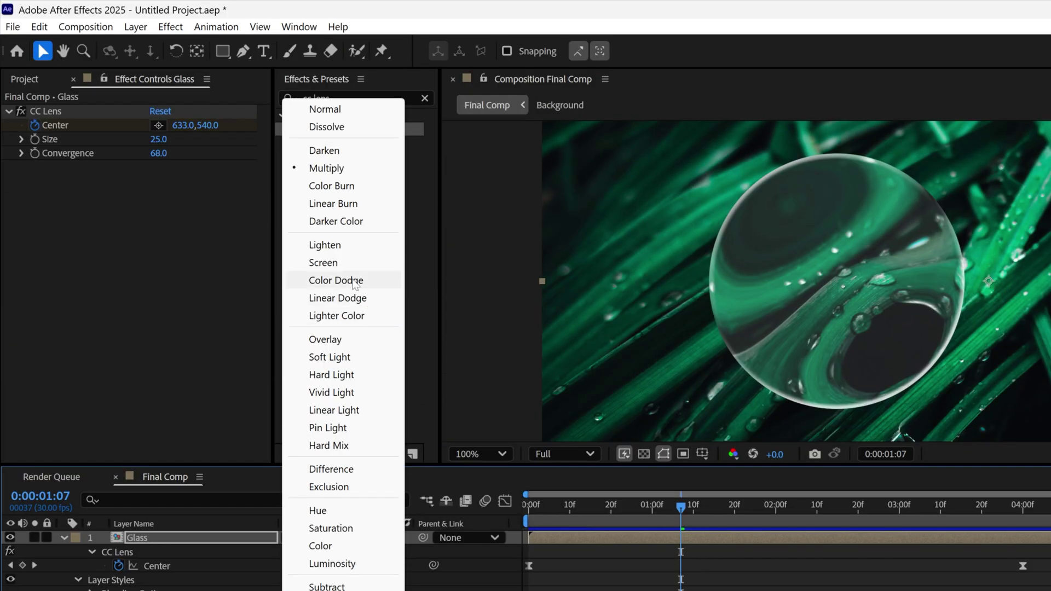
click(336, 280)
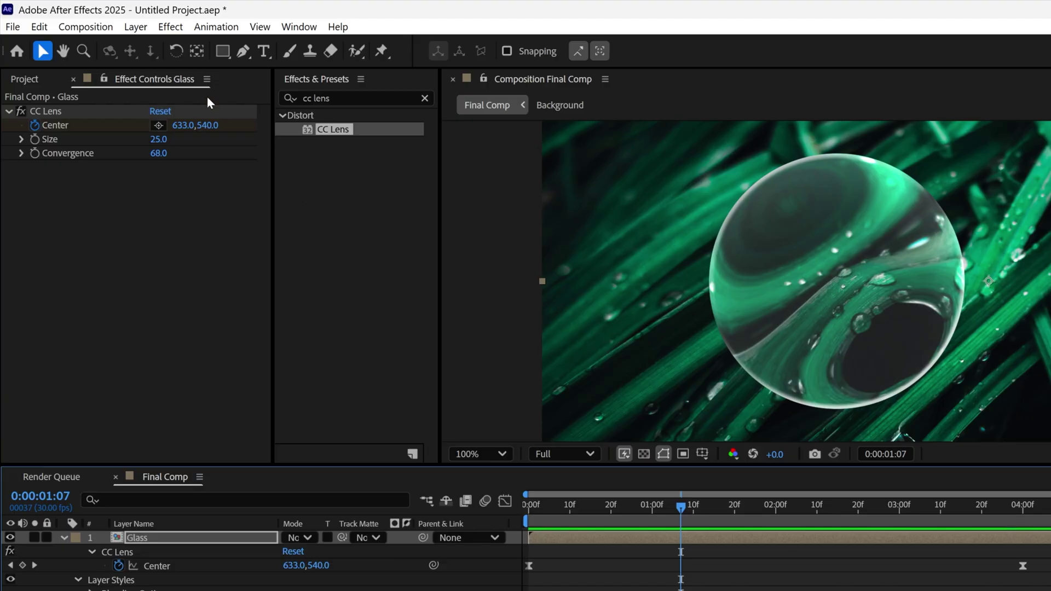
Step: Add a Drop Shadow style to the Glass layer with 50% opacity
click(135, 27)
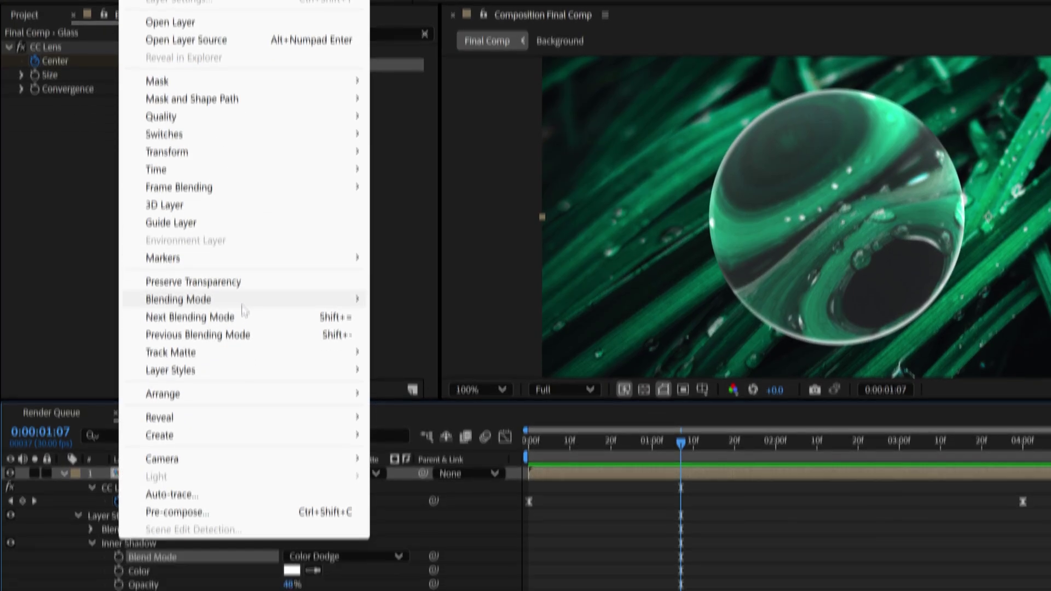
mouse_move(239, 433)
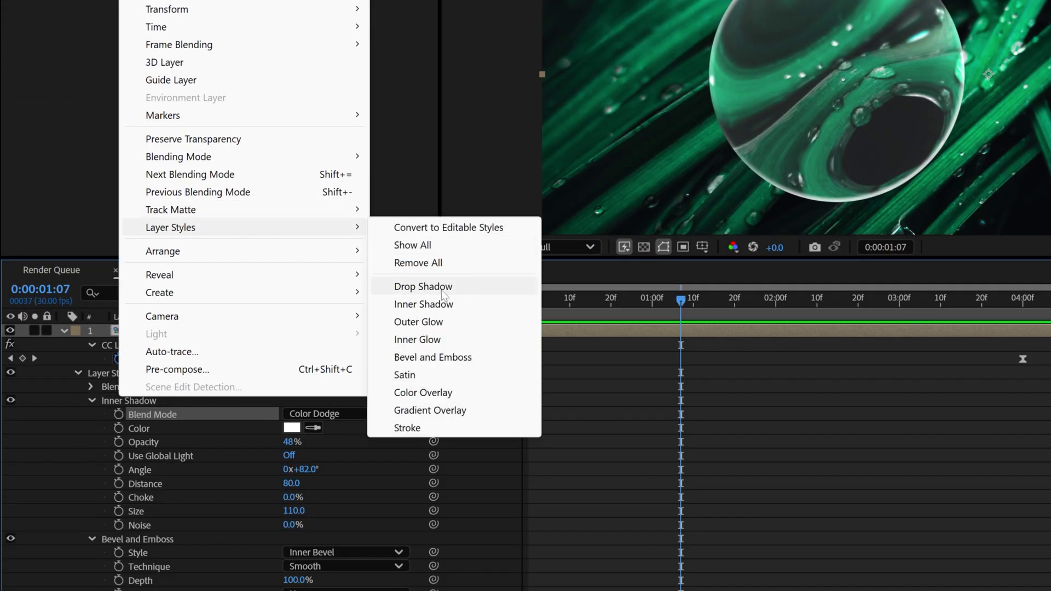
click(469, 290)
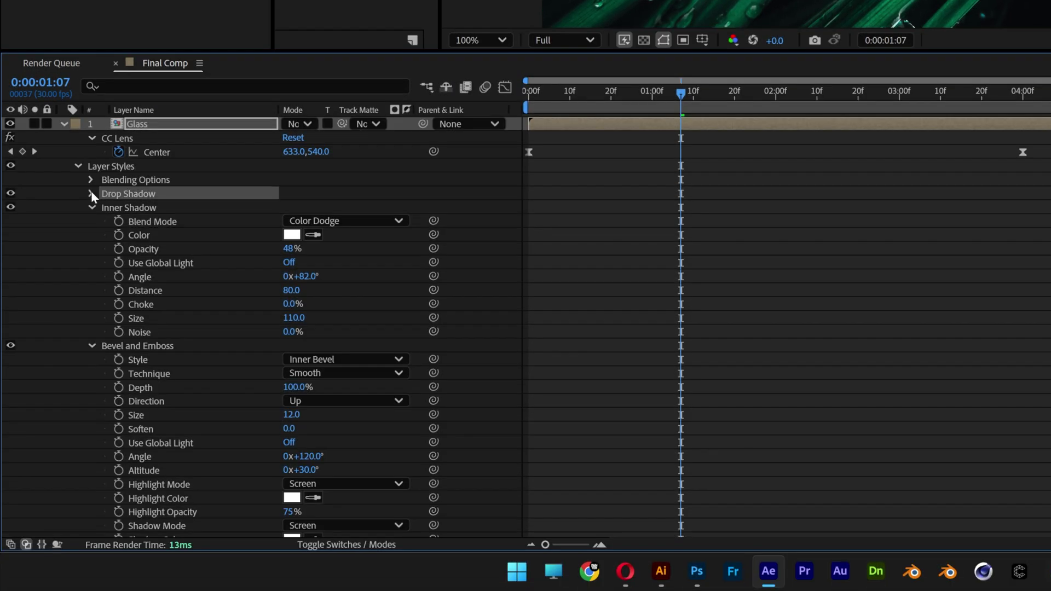
click(91, 193)
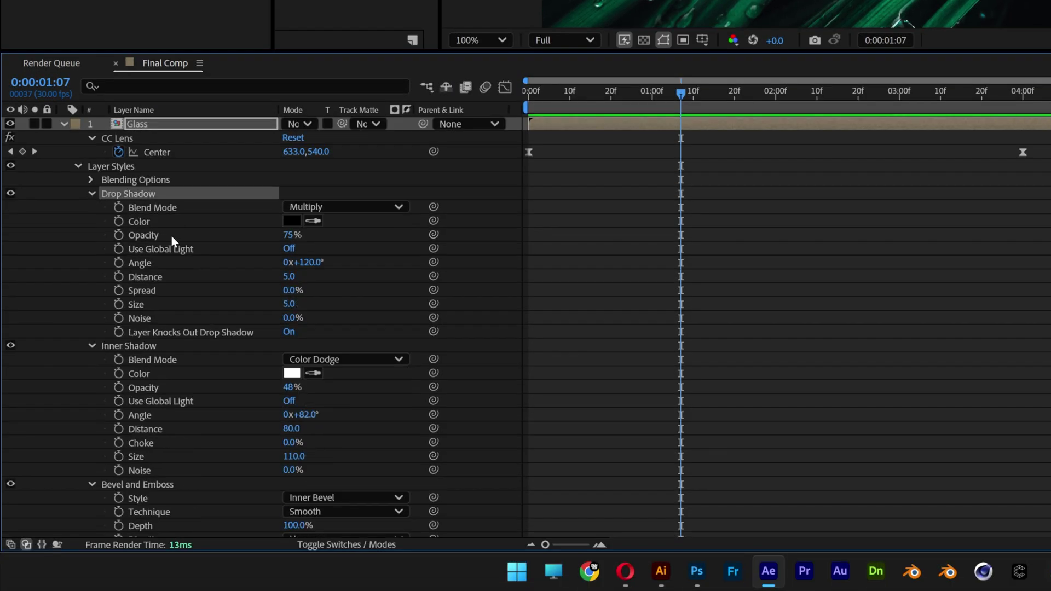
click(208, 235)
click(291, 234)
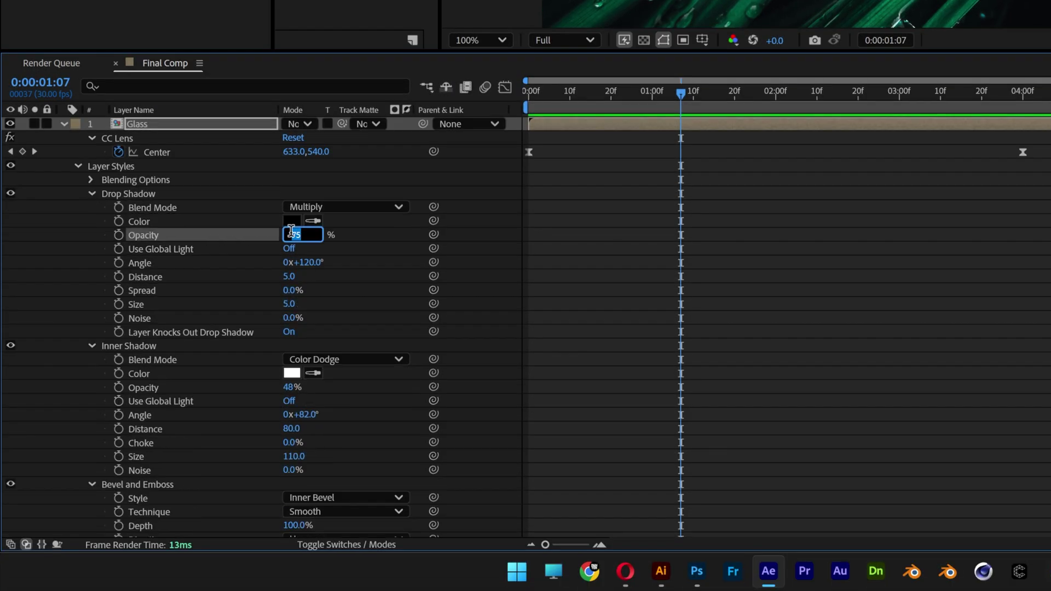
key(Return)
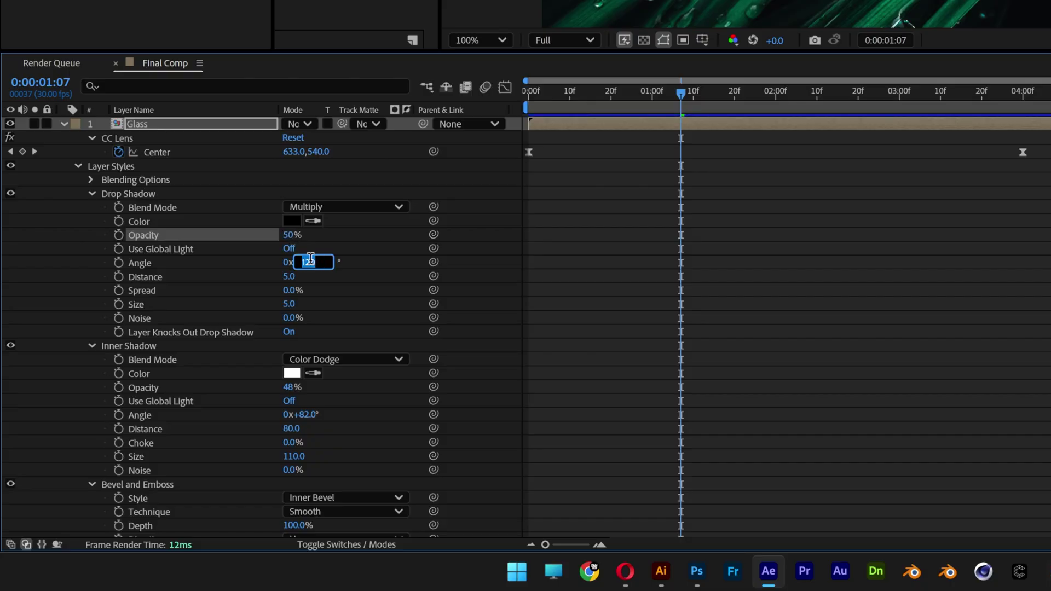
Step: Set the drop shadow angle to 82°, distance to 56 and size to 52
text(82)
key(Return)
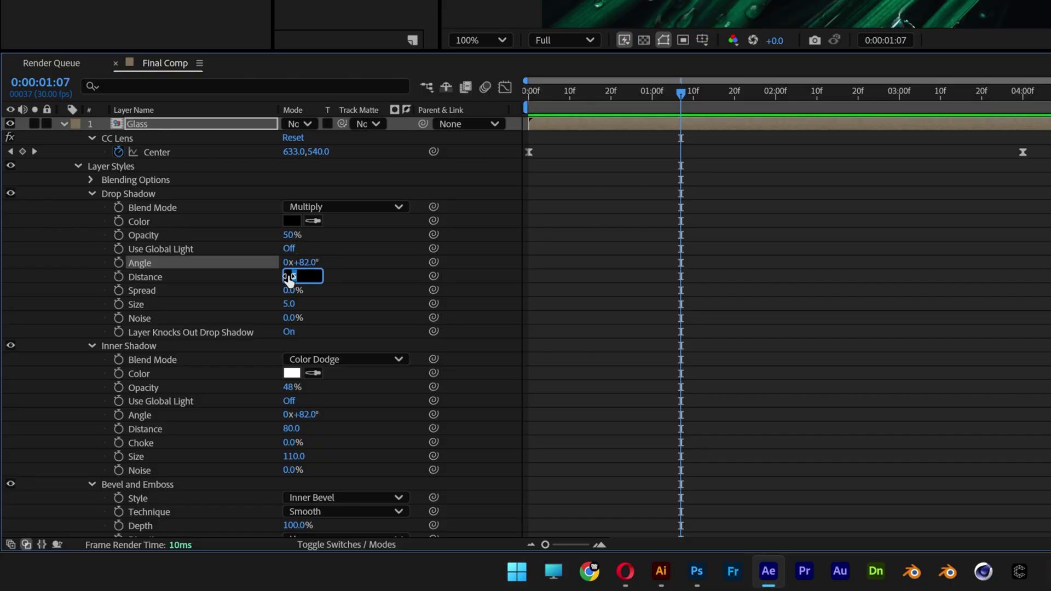
text(56)
key(Return)
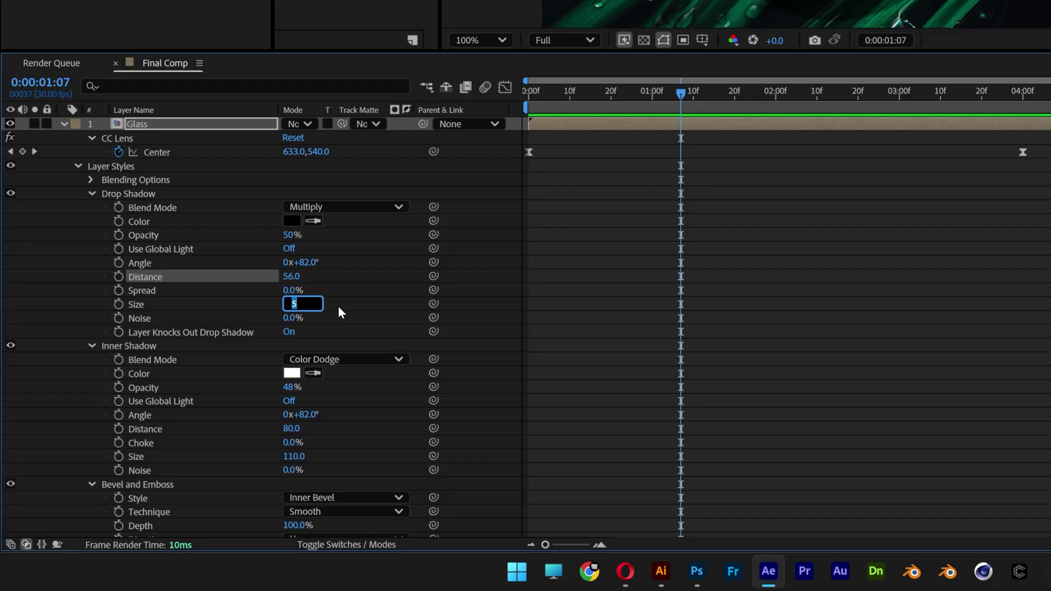
text(52)
key(Return)
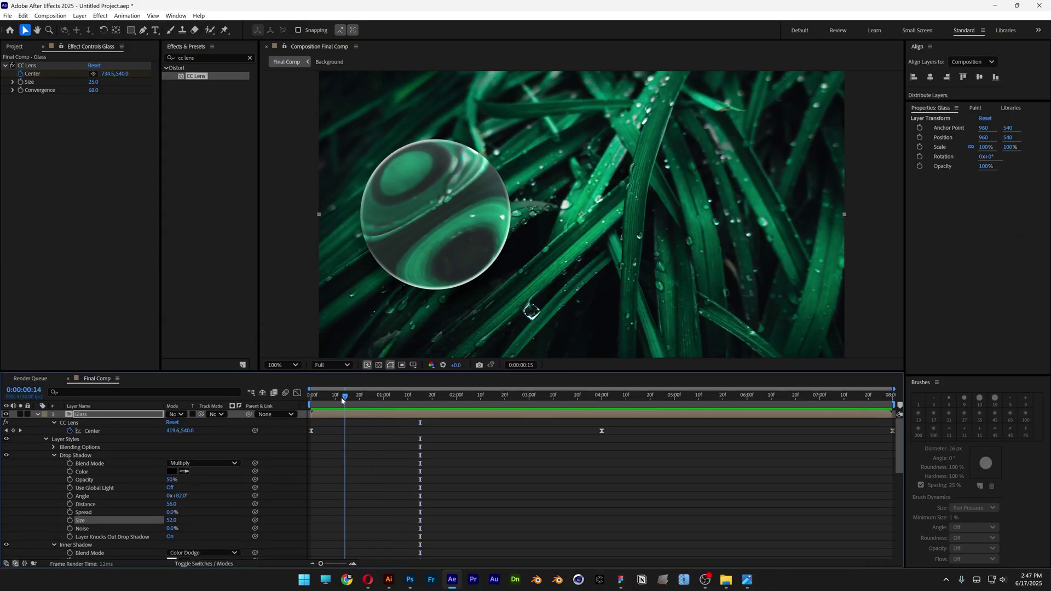
Step: Play the preview to watch the styled glass sphere slide over the grass photo
key(space)
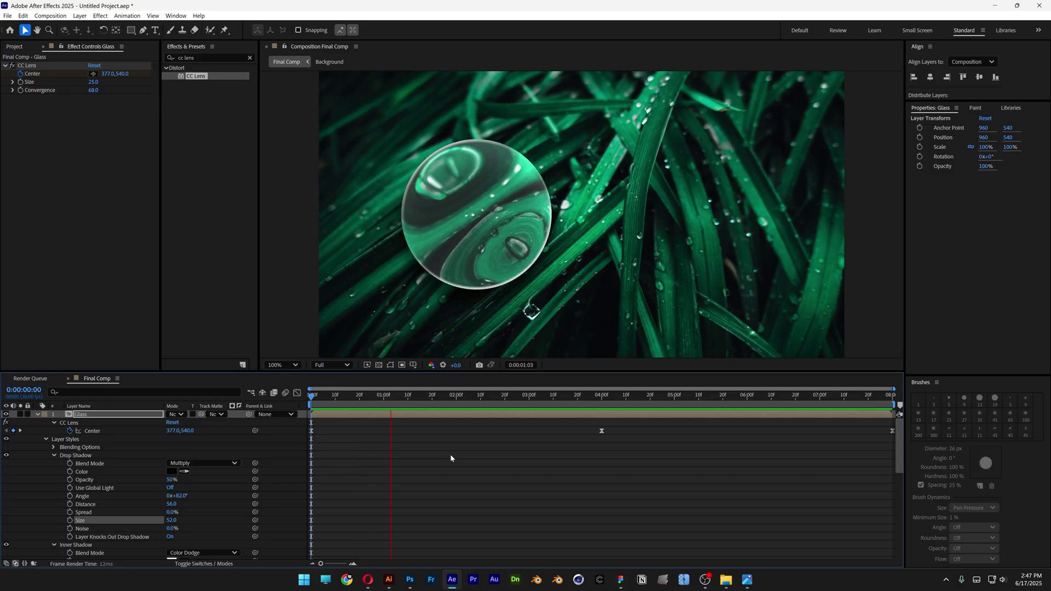